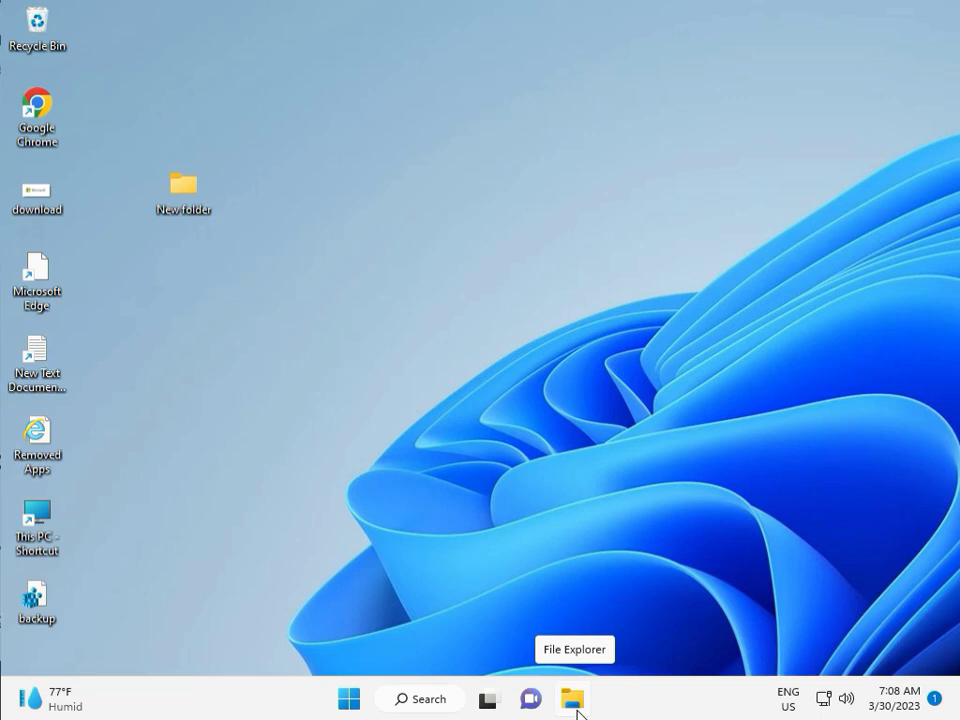
Open the Settings app from the Start menu's pinned apps.
left_click(349, 699)
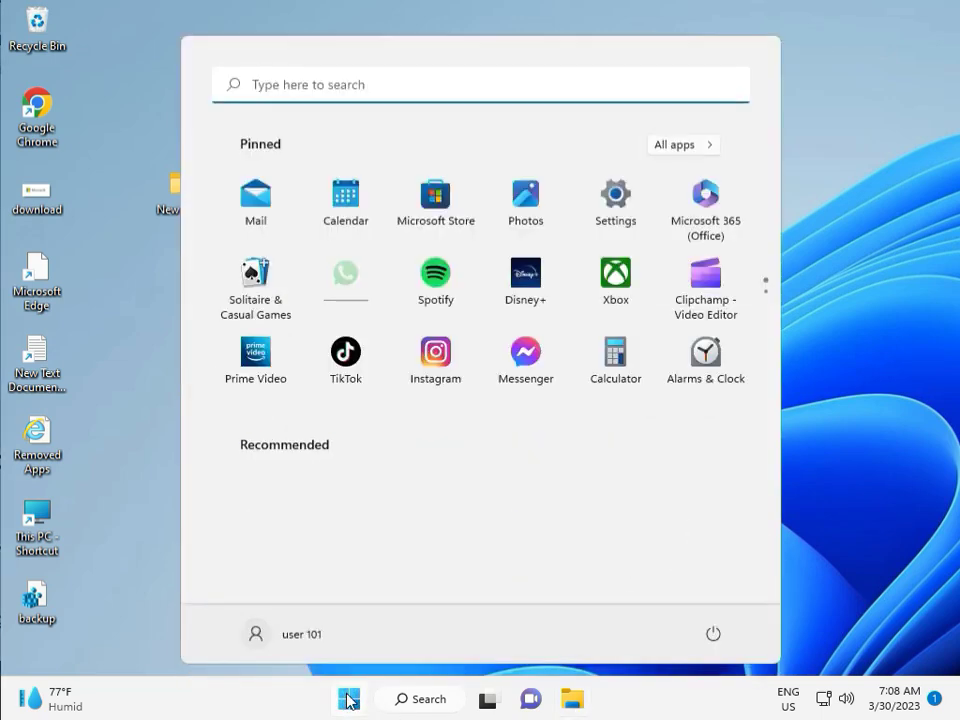
left_click(616, 198)
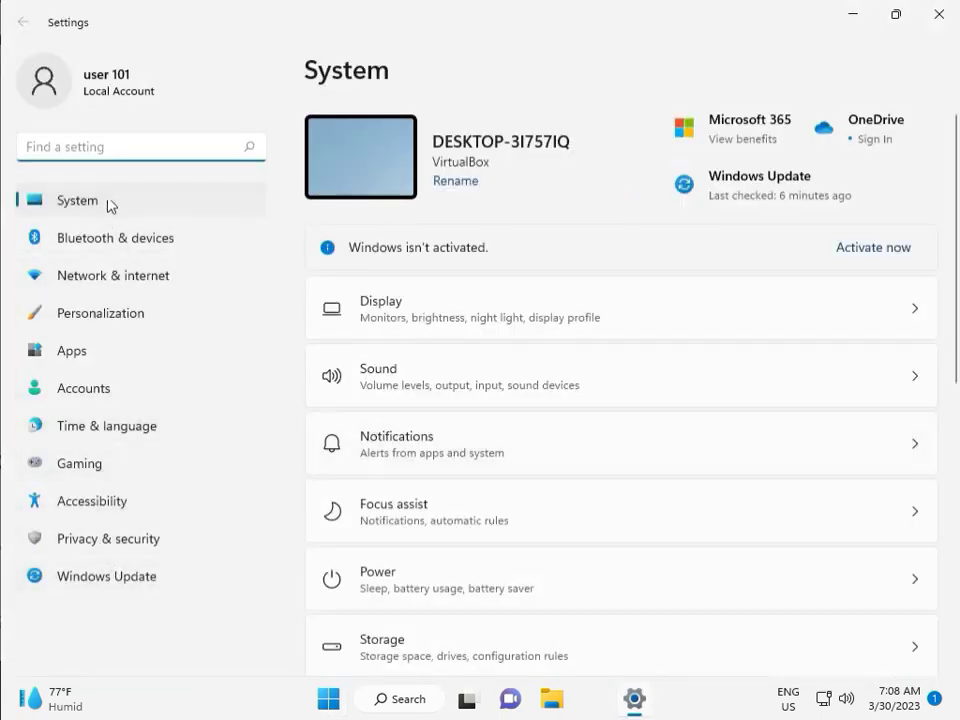
Run the Windows Update troubleshooter from System > Troubleshoot > Other troubleshooters.
scroll(480, 525, "down", 3)
scroll(481, 540, "down", 1)
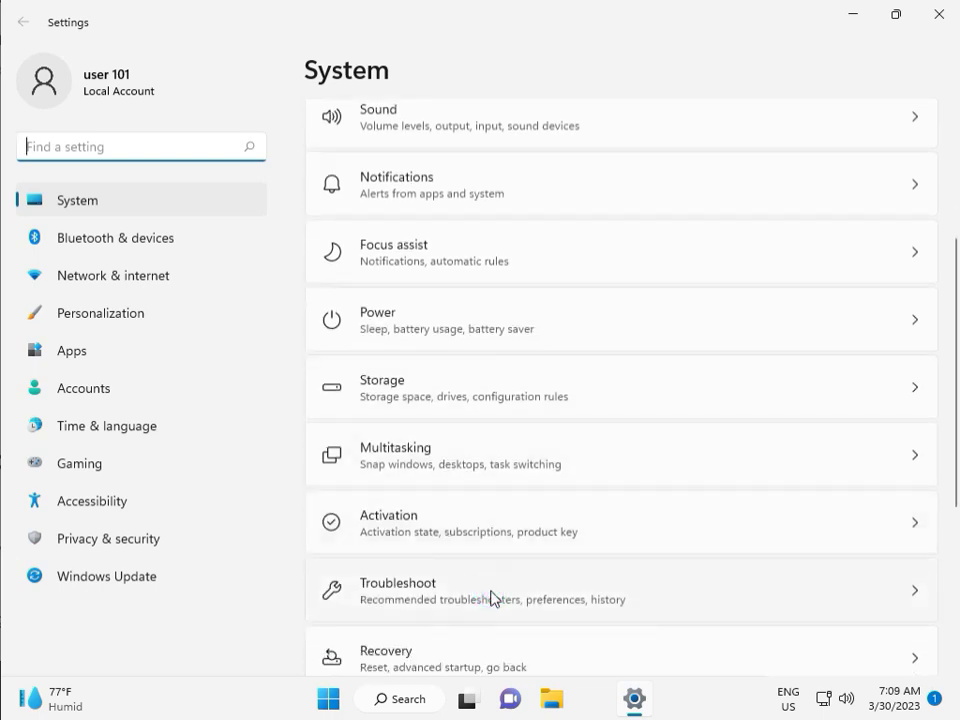
left_click(491, 598)
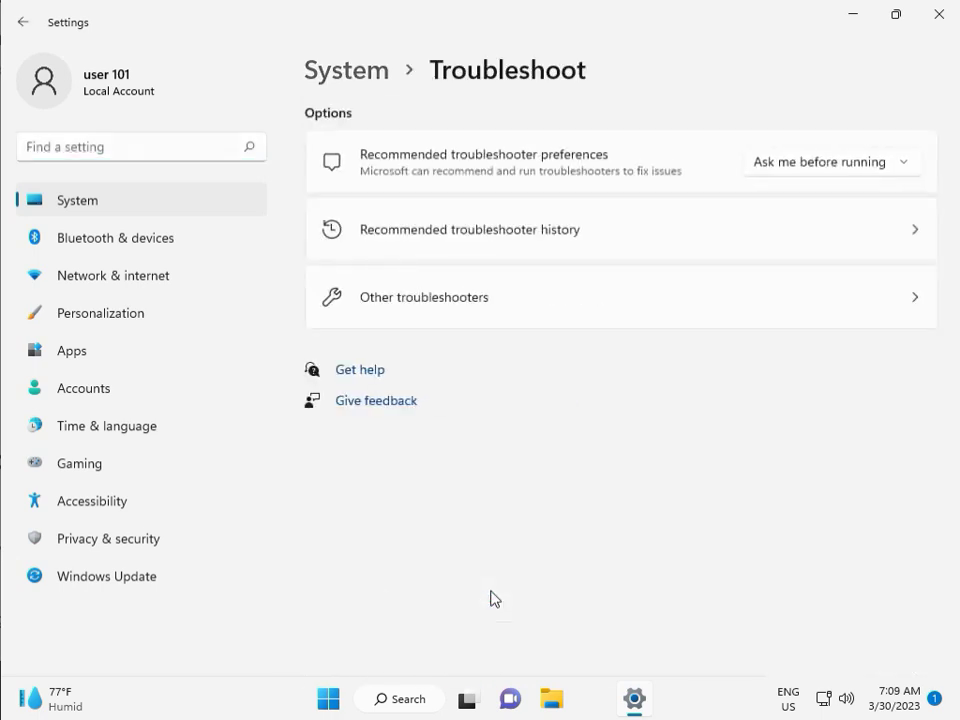
left_click(417, 310)
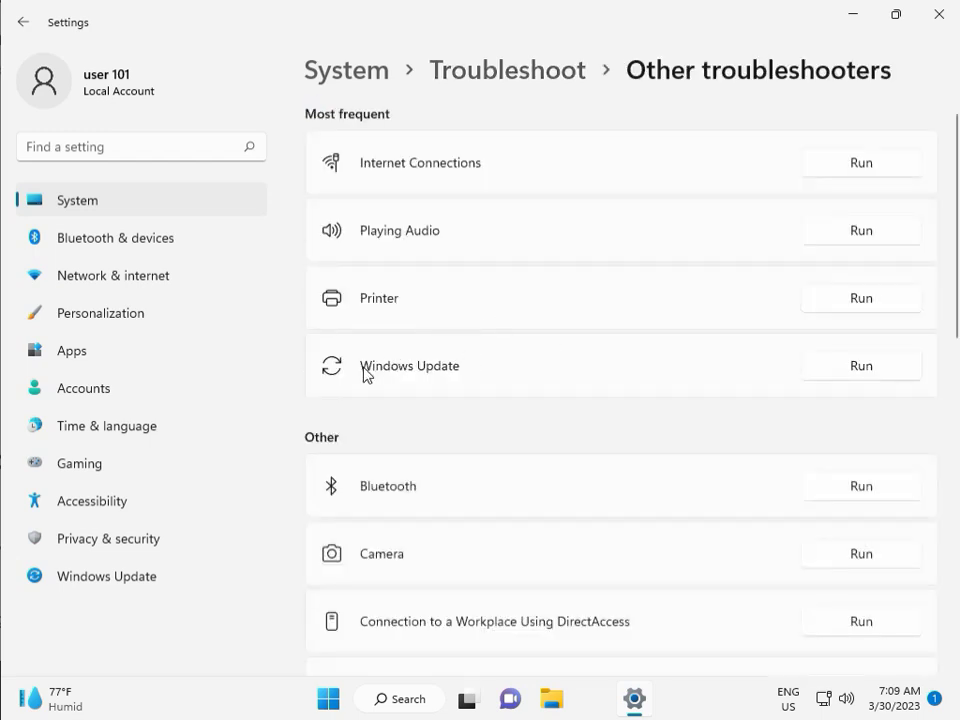
left_click(855, 367)
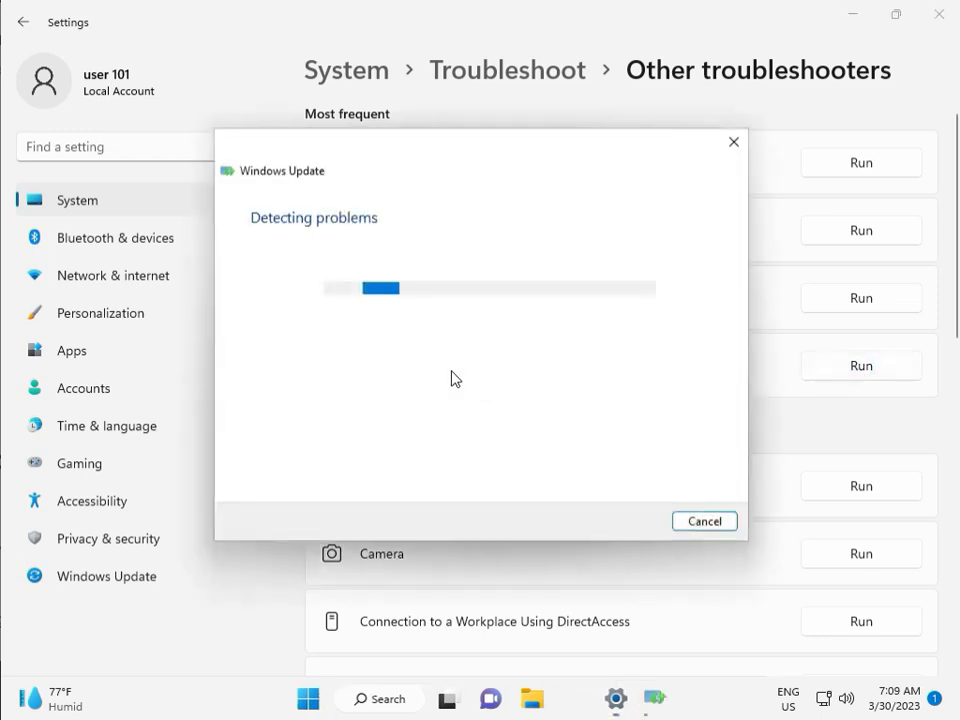
Let the Windows Update troubleshooter finish detecting issues, then close it and Settings.
left_click_drag(453, 156, 326, 114)
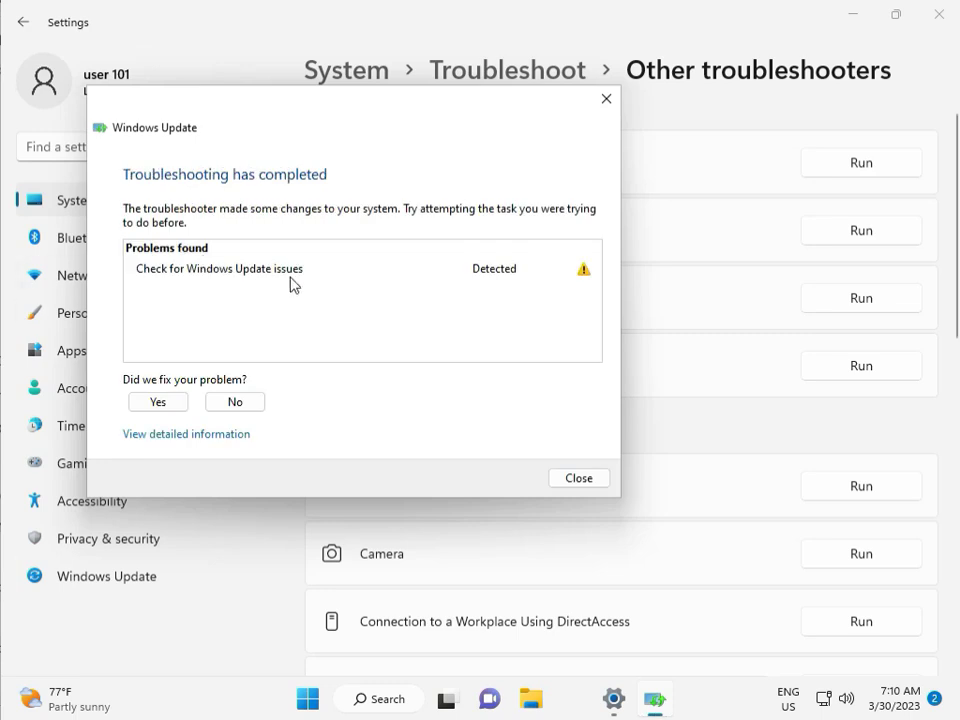
left_click(579, 484)
left_click(938, 14)
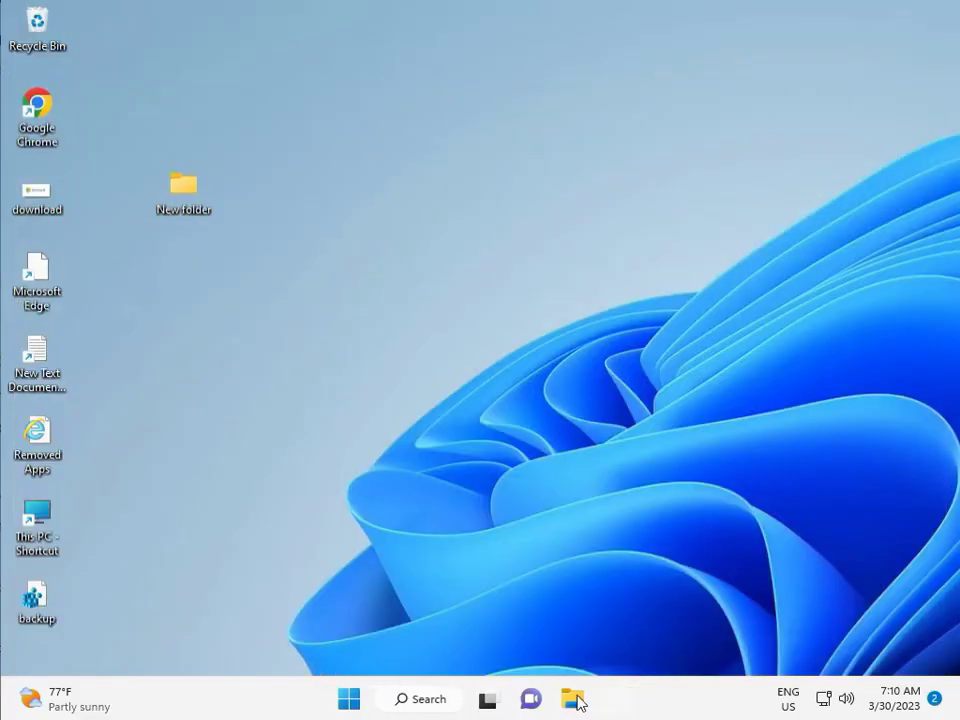
Open the Windows folder on Local Disk (C:) in File Explorer.
left_click(570, 700)
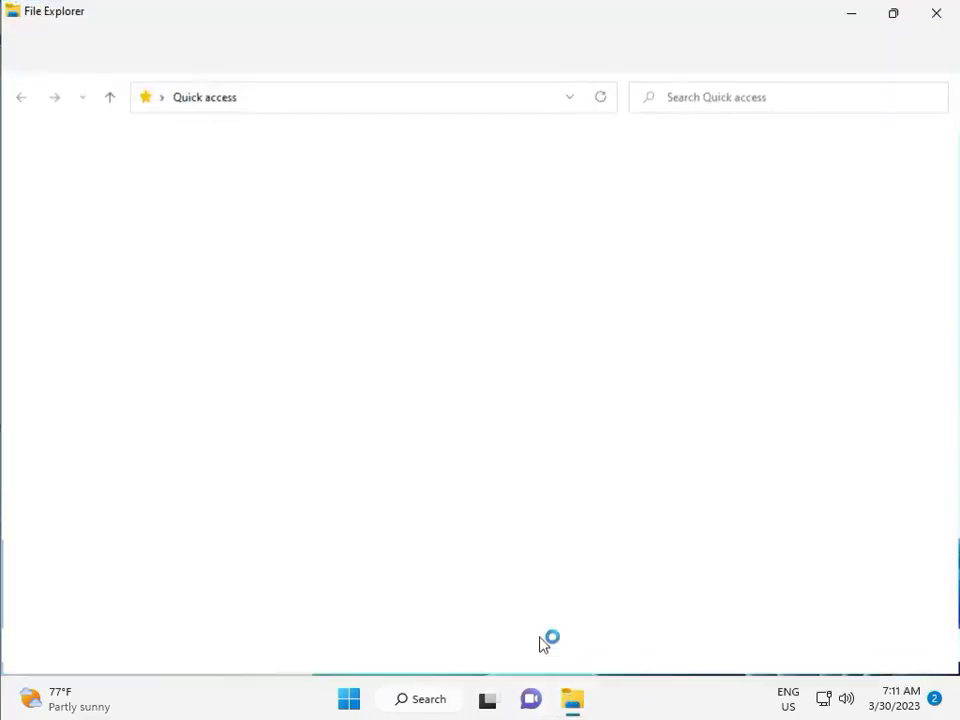
left_click(100, 352)
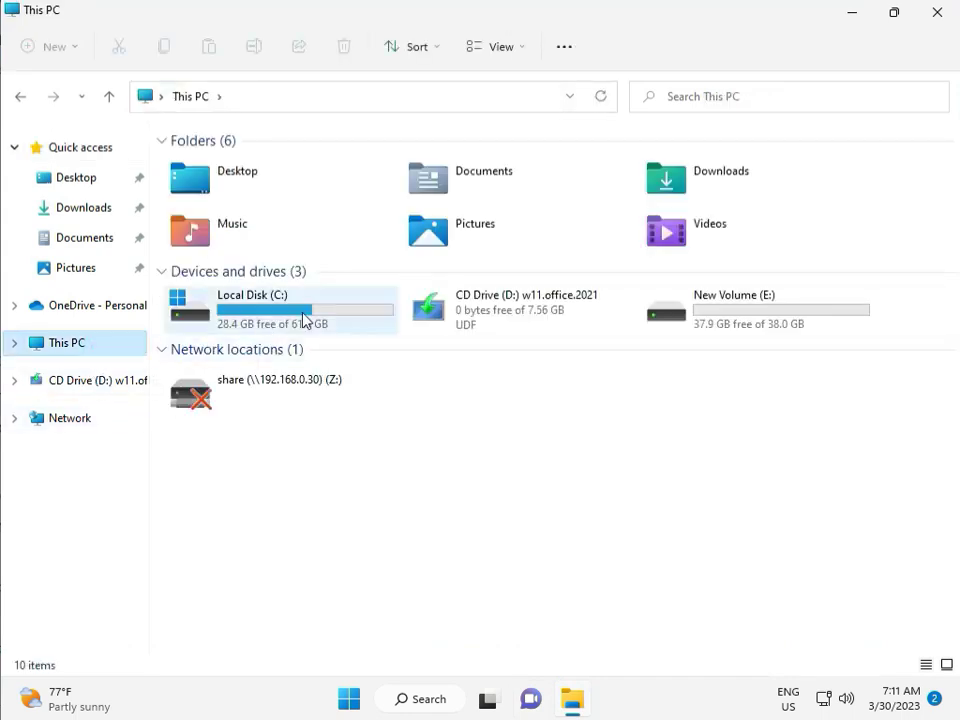
double_click(302, 318)
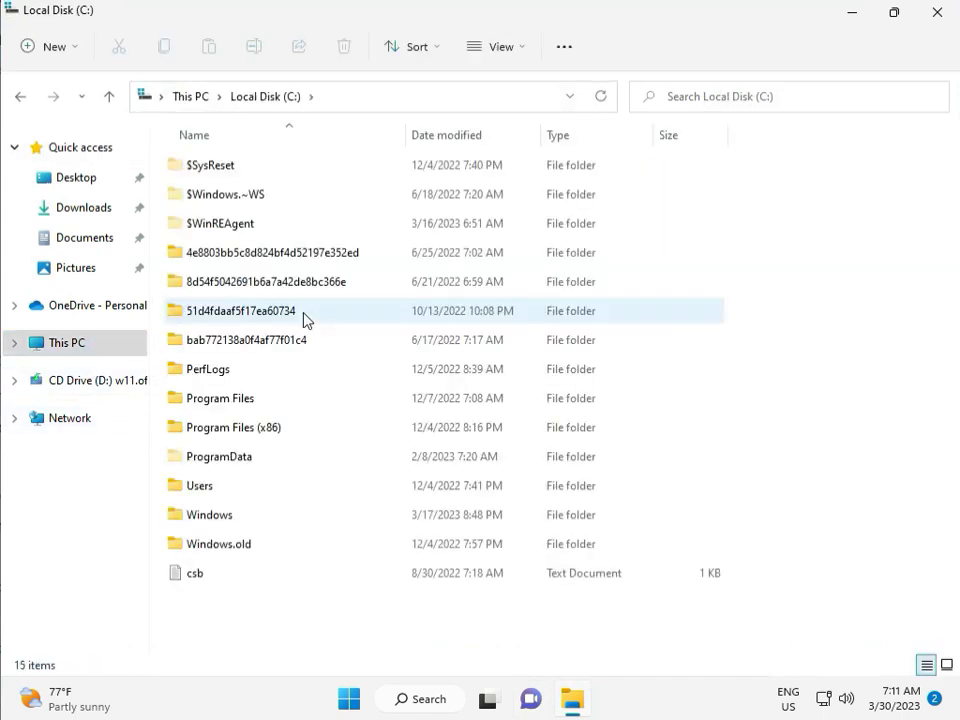
left_click(248, 517)
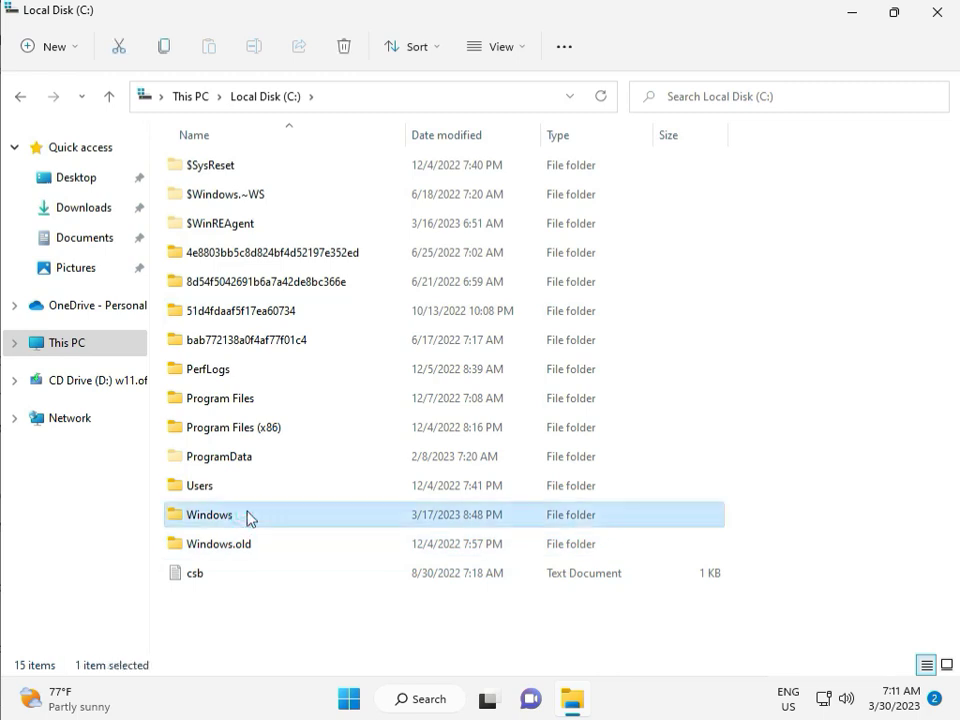
double_click(248, 517)
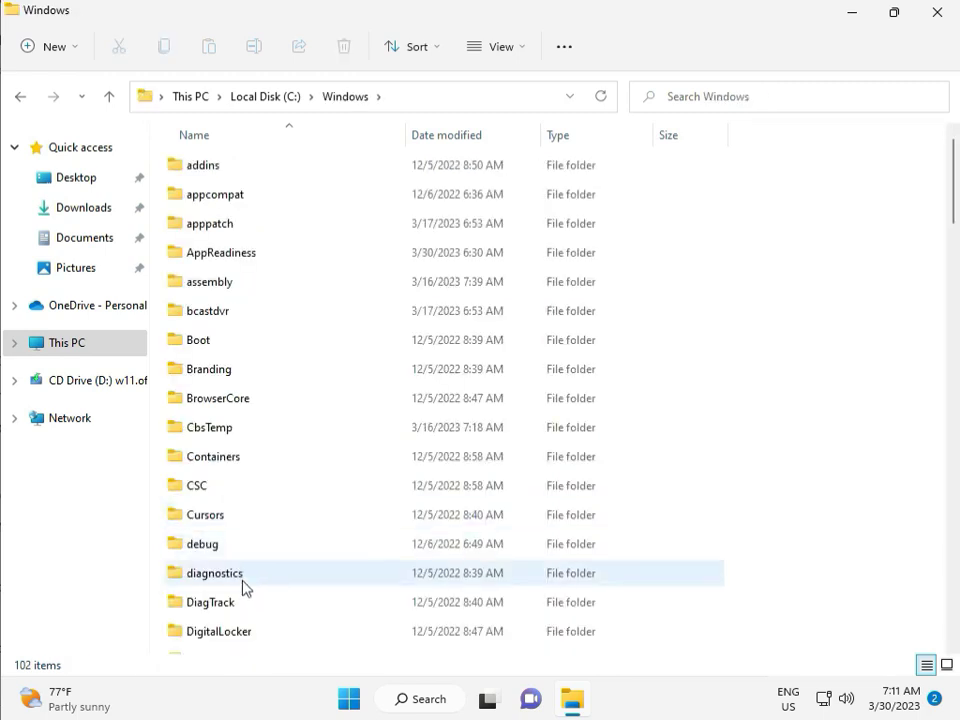
Scroll down and open the SoftwareDistribution folder inside C:\Windows.
scroll(330, 585, "down", 8)
scroll(348, 570, "down", 3)
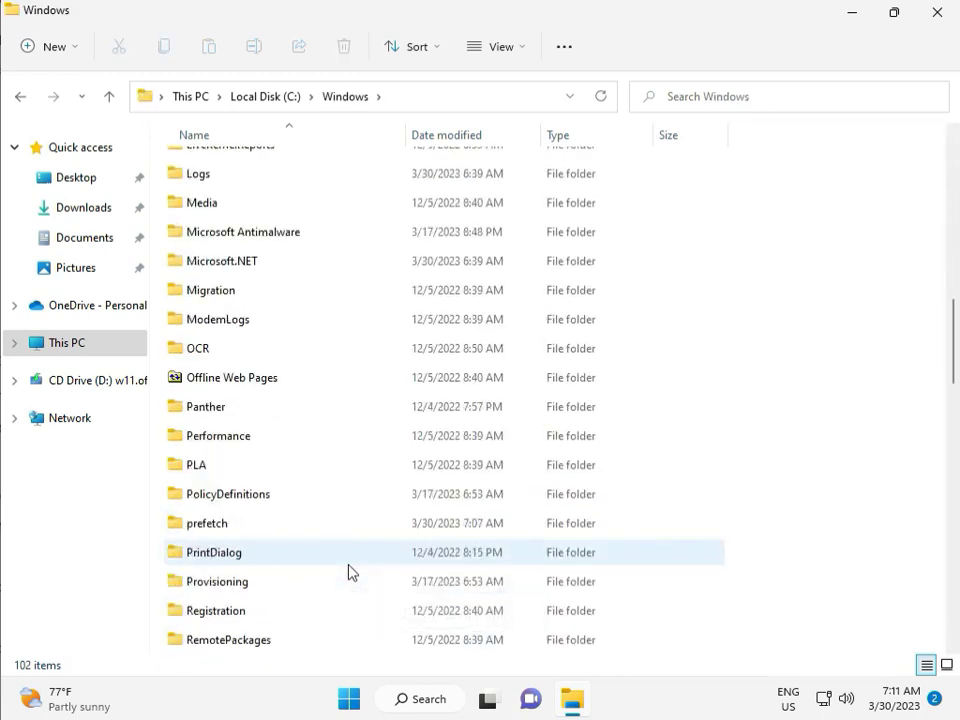
scroll(348, 572, "down", 4)
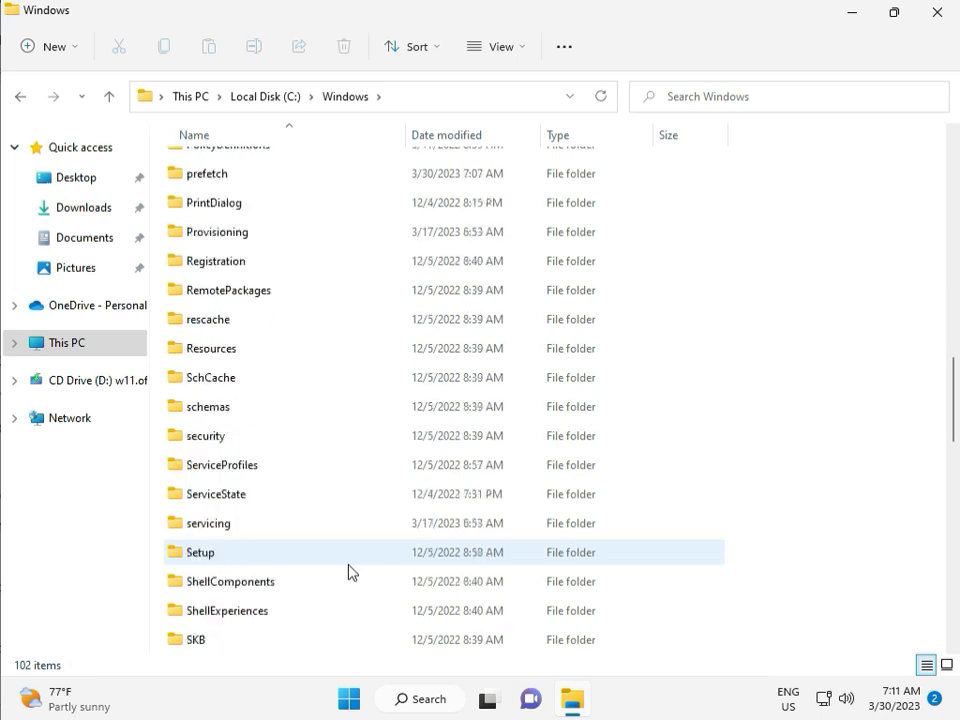
scroll(345, 566, "down", 2)
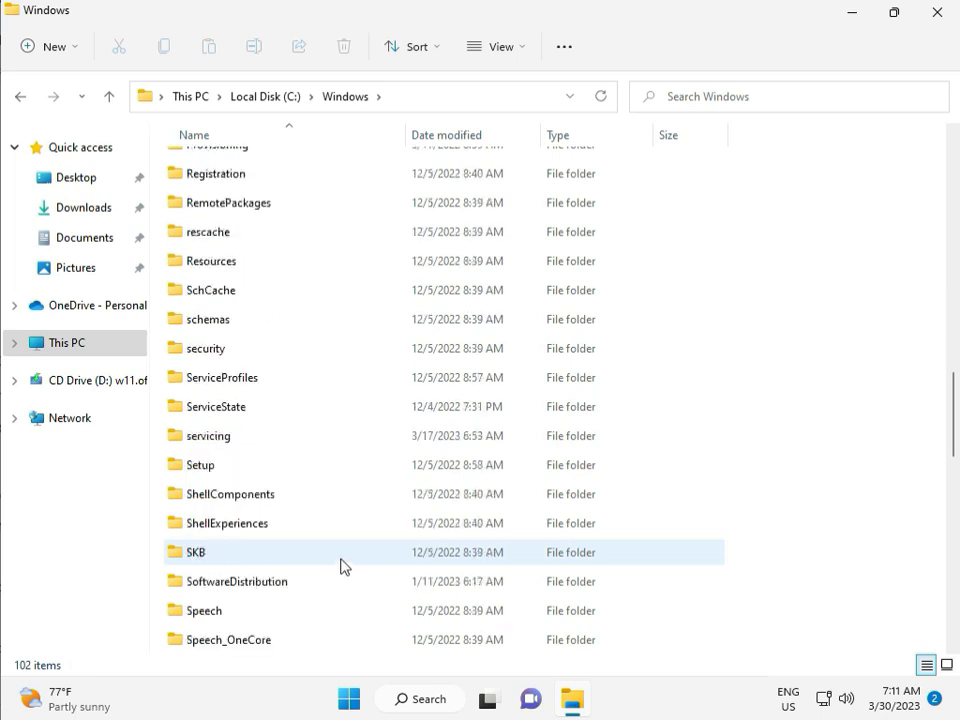
left_click(262, 496)
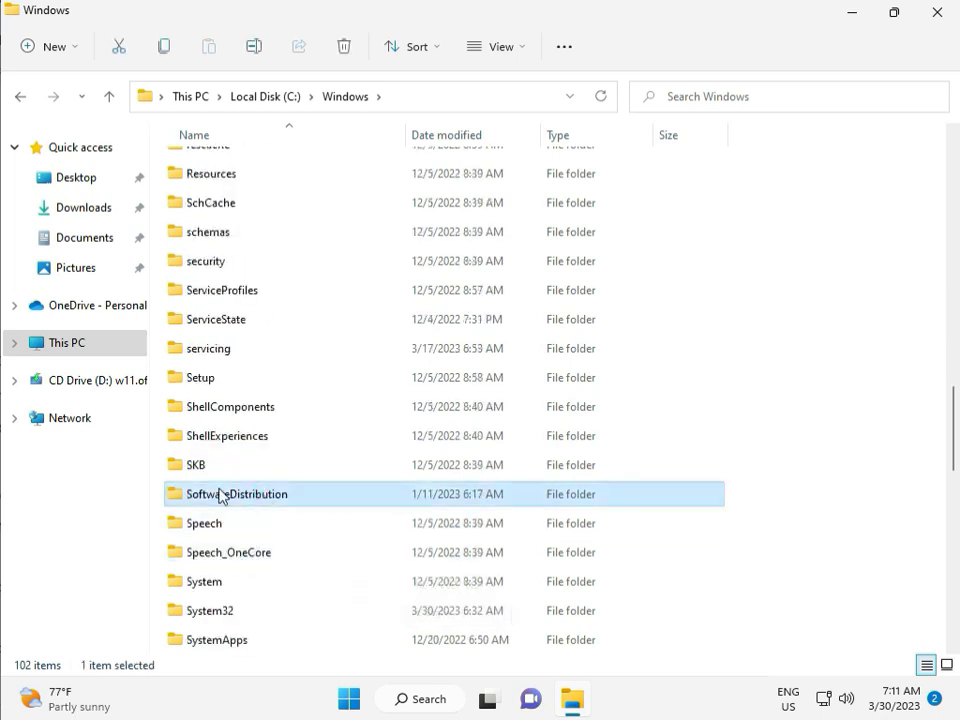
double_click(248, 497)
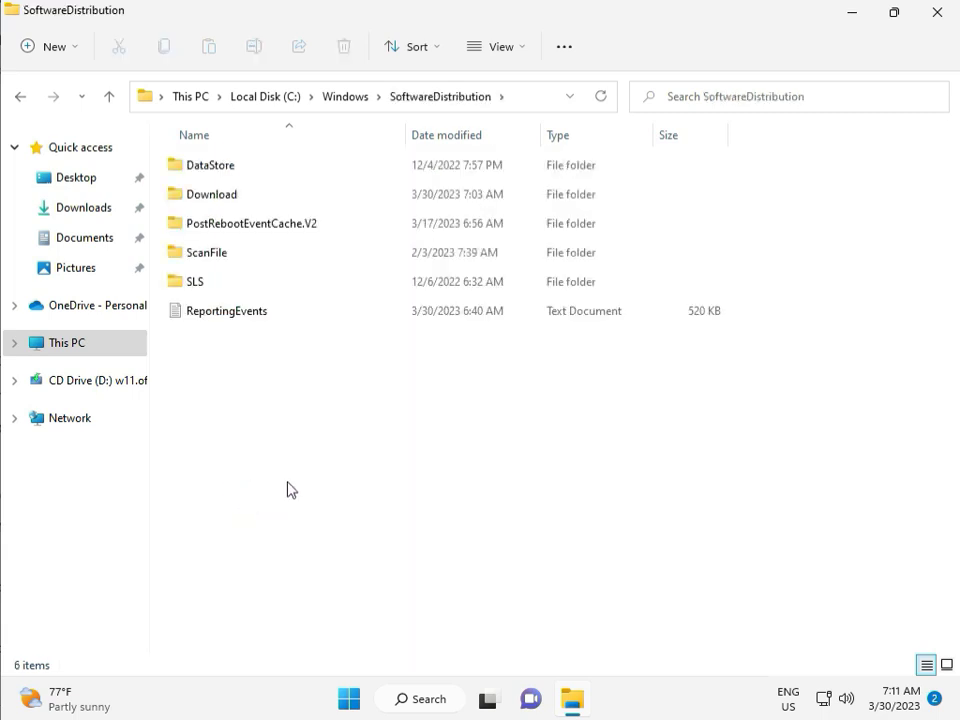
mouse_move(498, 717)
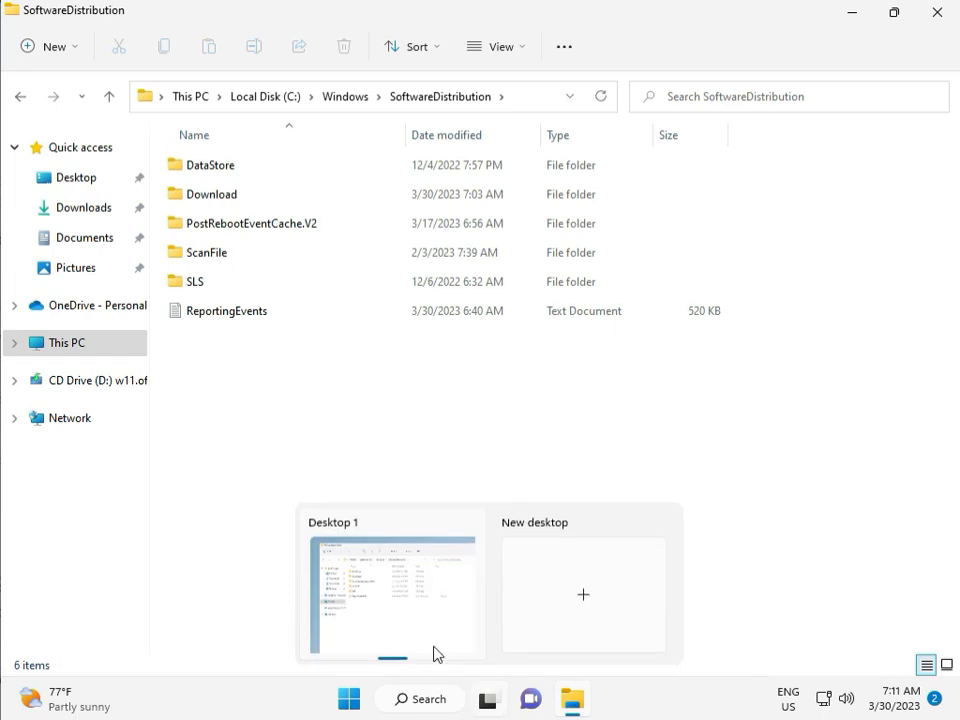
Delete all contents of SoftwareDistribution\Download with admin permission, then close File Explorer.
double_click(243, 196)
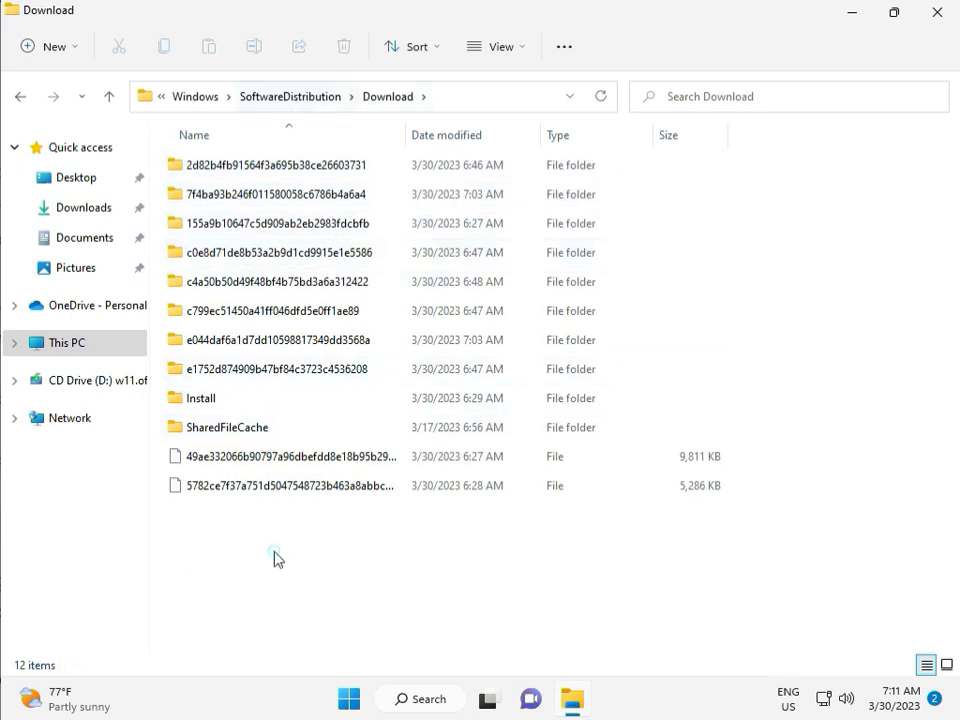
left_click_drag(275, 551, 286, 175)
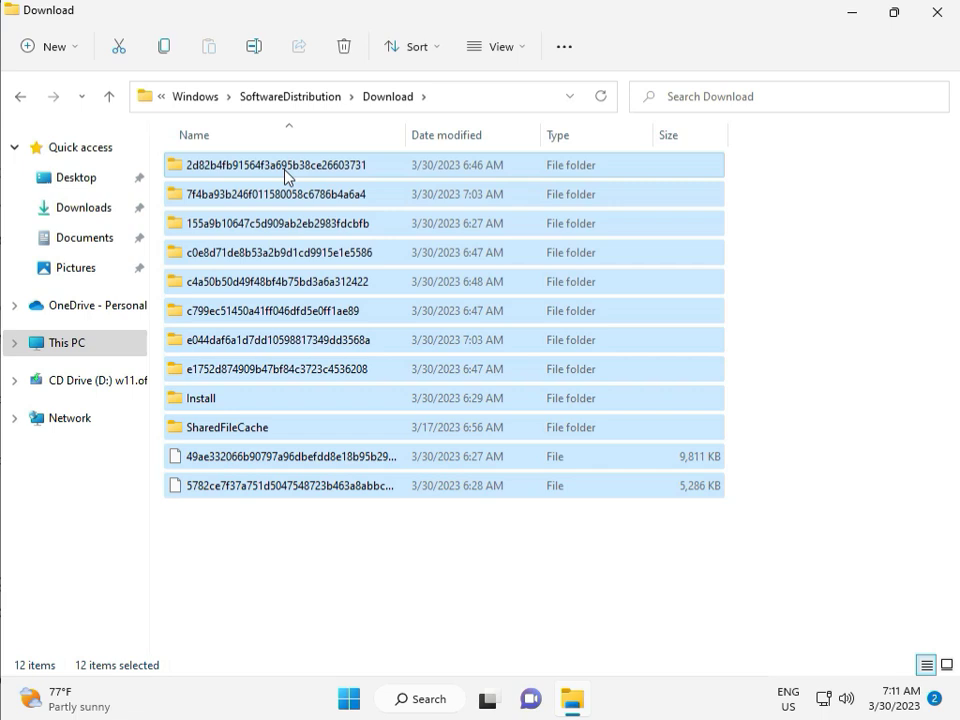
key("Delete")
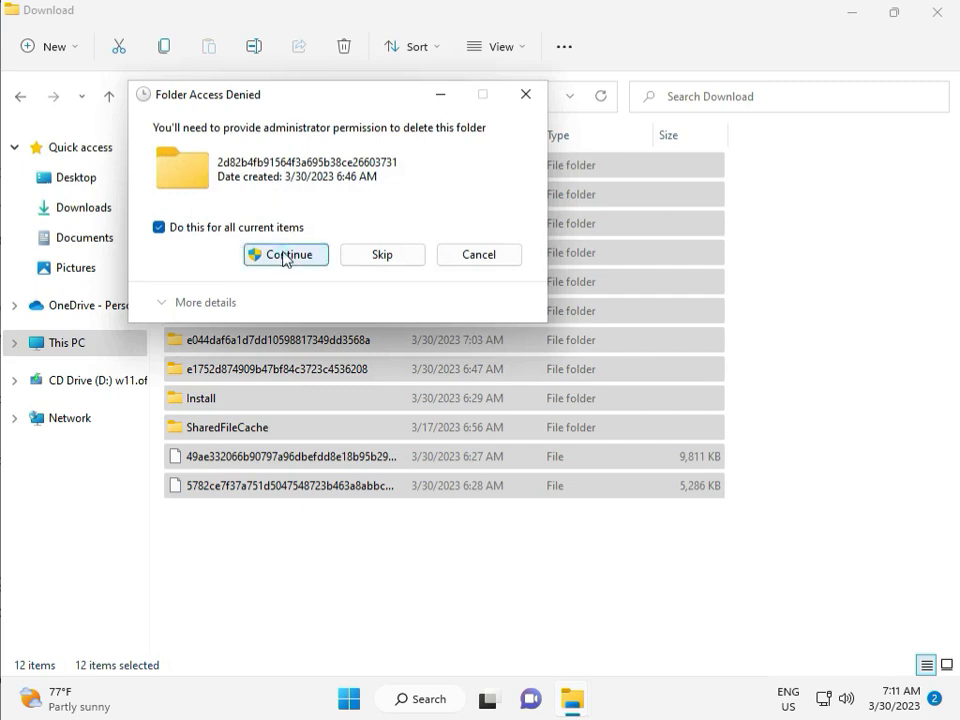
left_click(286, 255)
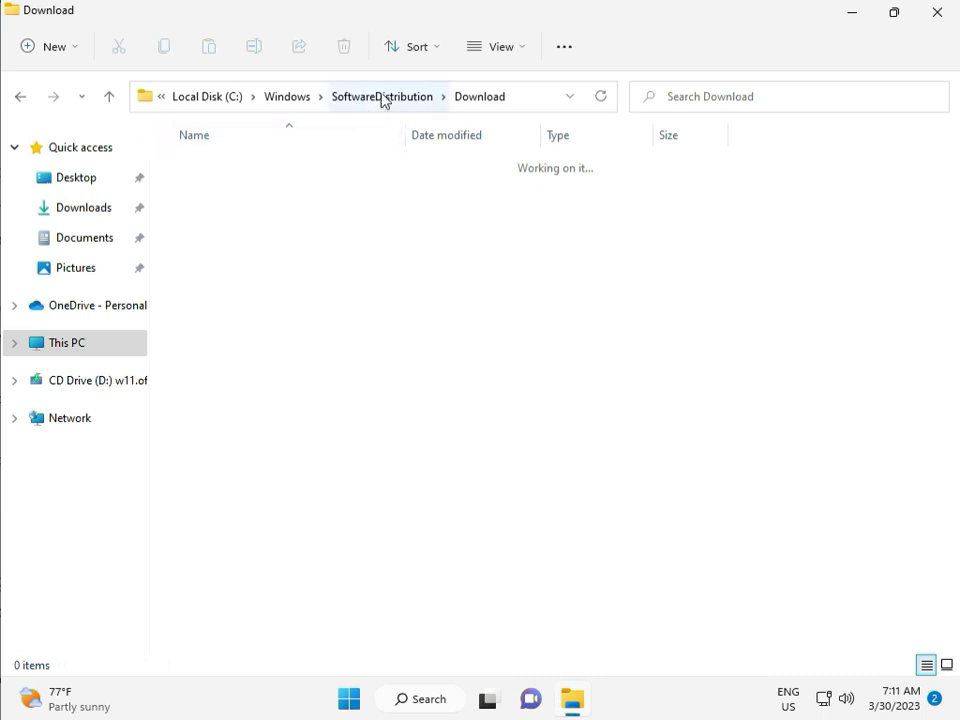
left_click(382, 97)
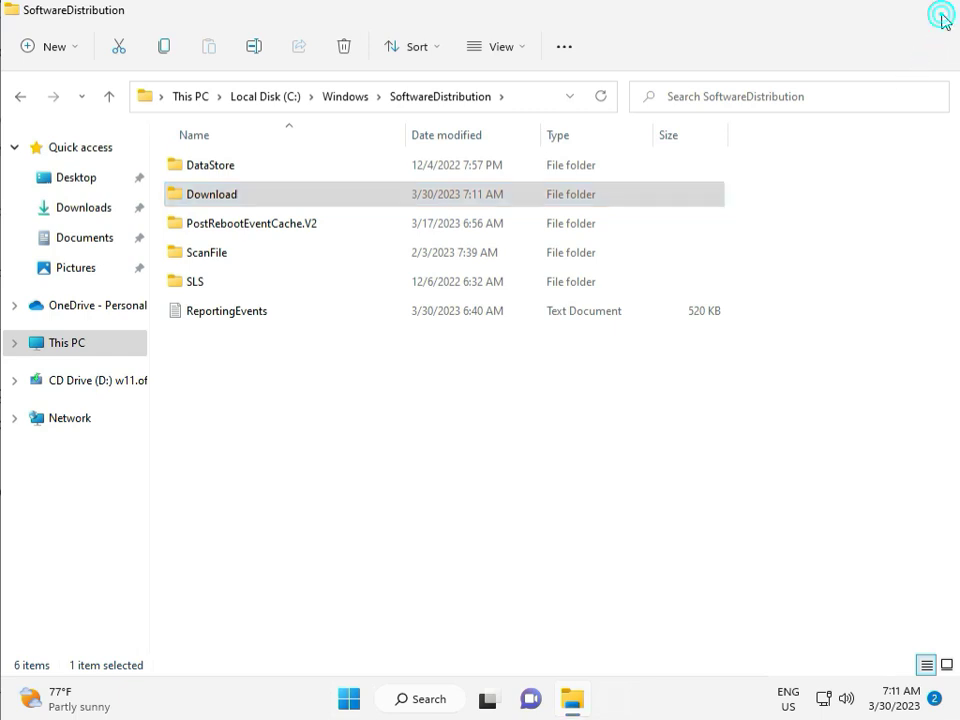
left_click(937, 14)
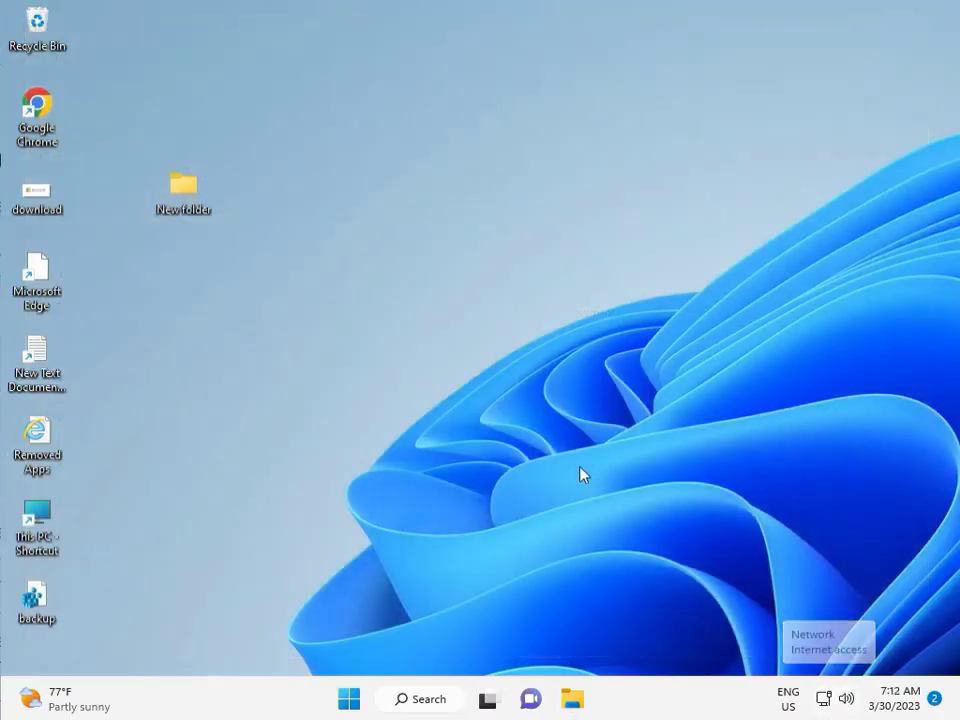
Launch the Services console and restart the Windows Update service.
left_click(553, 404)
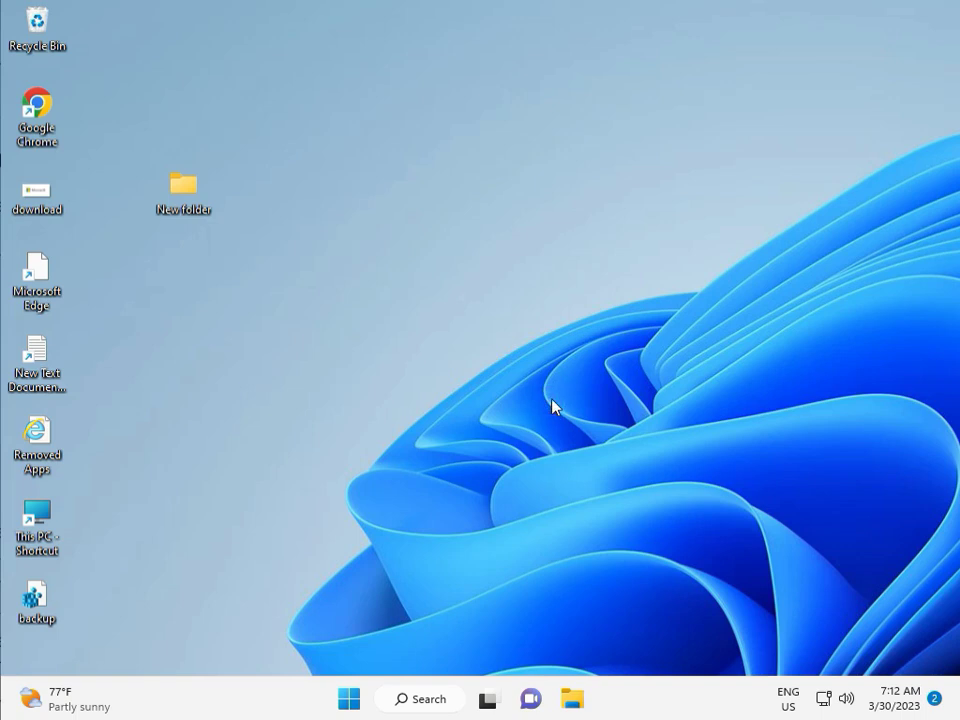
key("super+r")
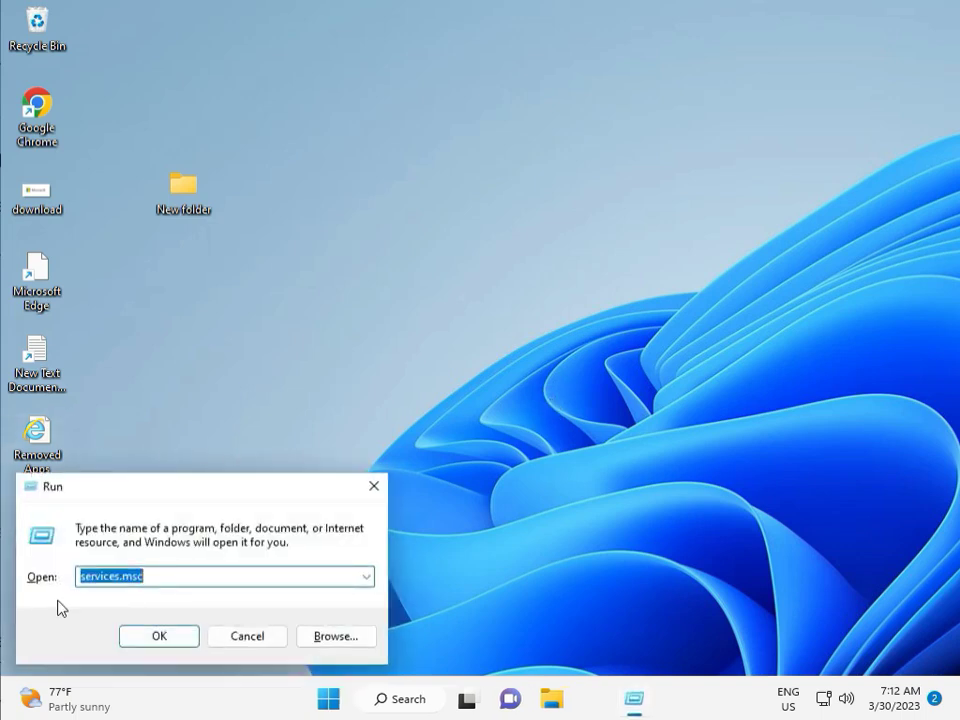
left_click(159, 636)
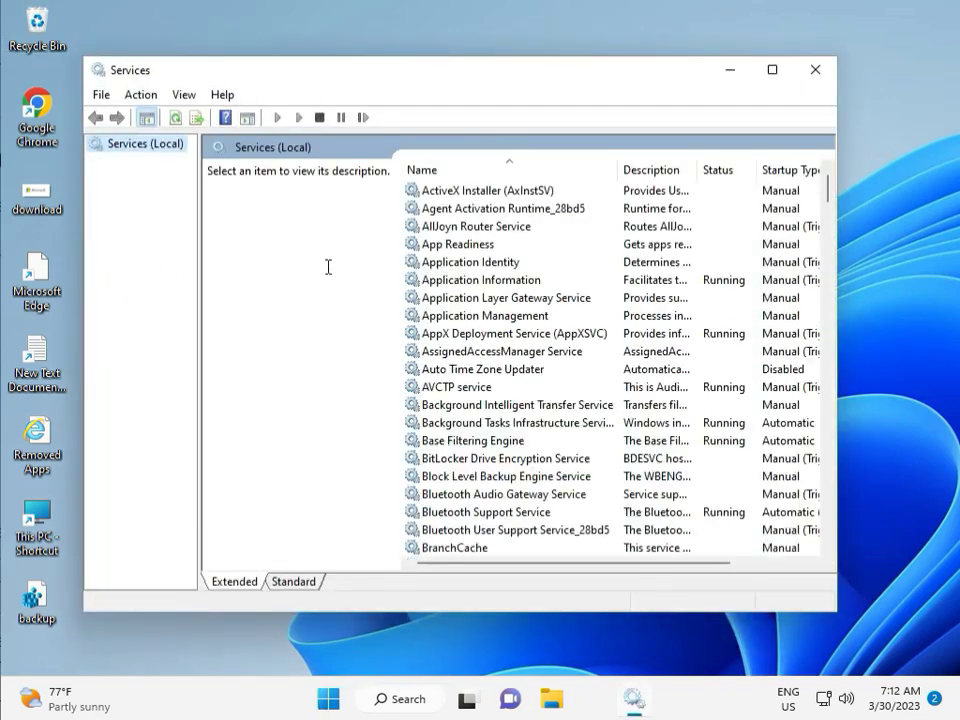
left_click(531, 298)
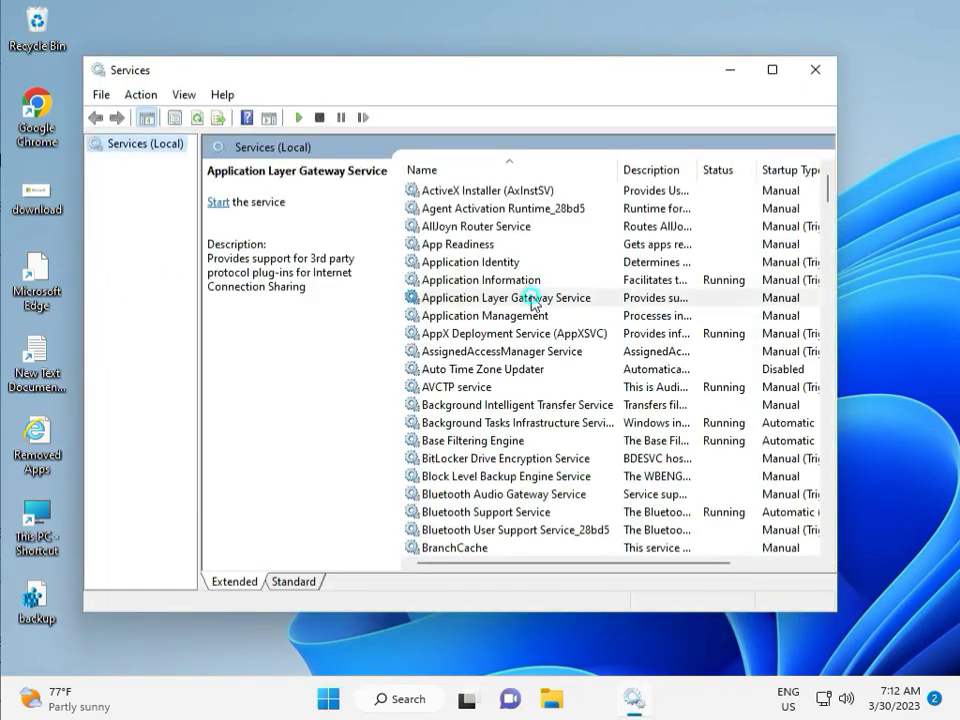
key("w")
scroll(494, 413, "down", 3)
scroll(494, 413, "down", 7)
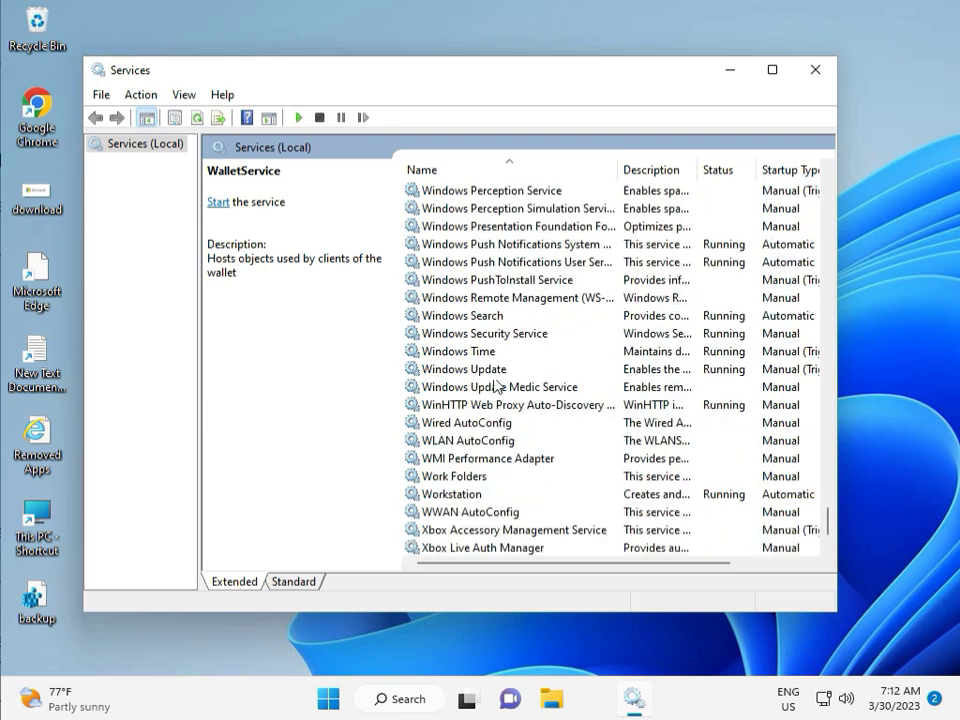
left_click(497, 369)
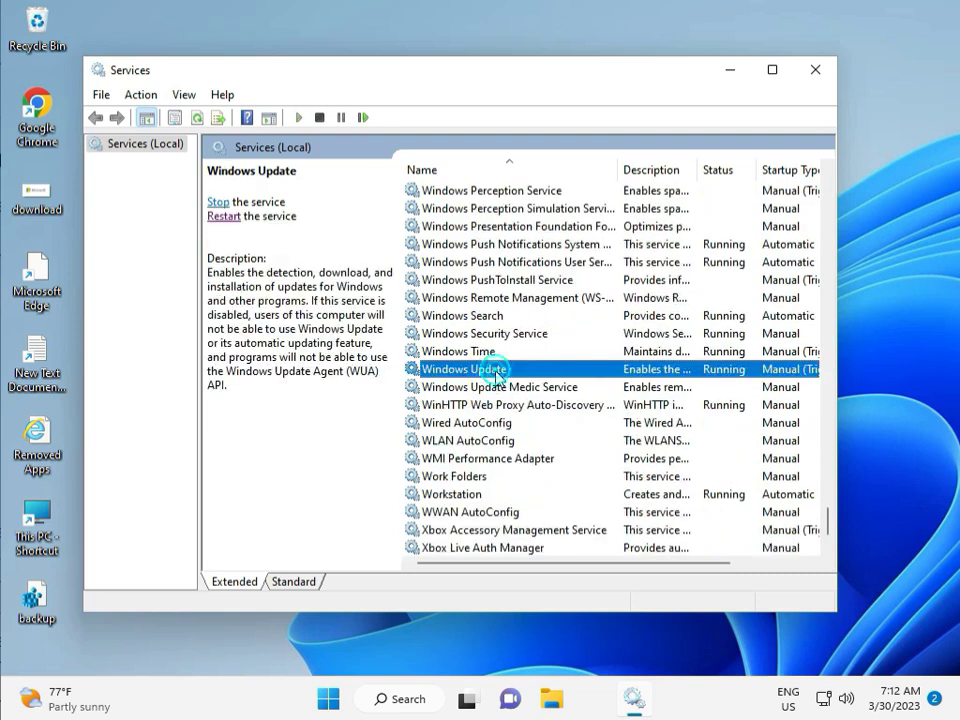
left_click(224, 217)
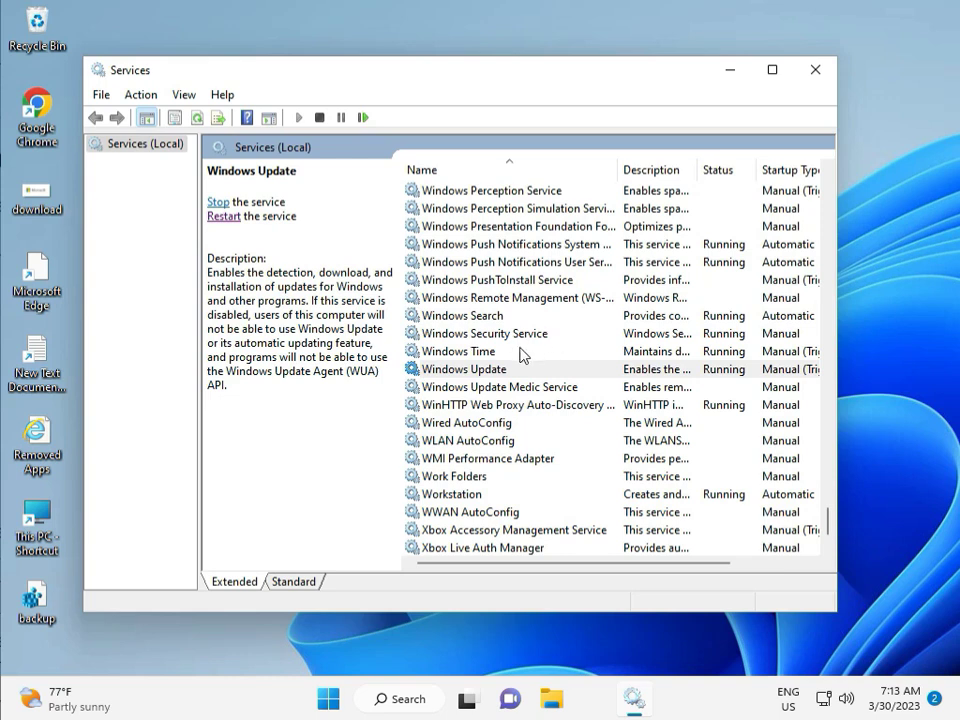
Set Windows Update's startup type to Automatic, apply it, and close Services.
double_click(488, 369)
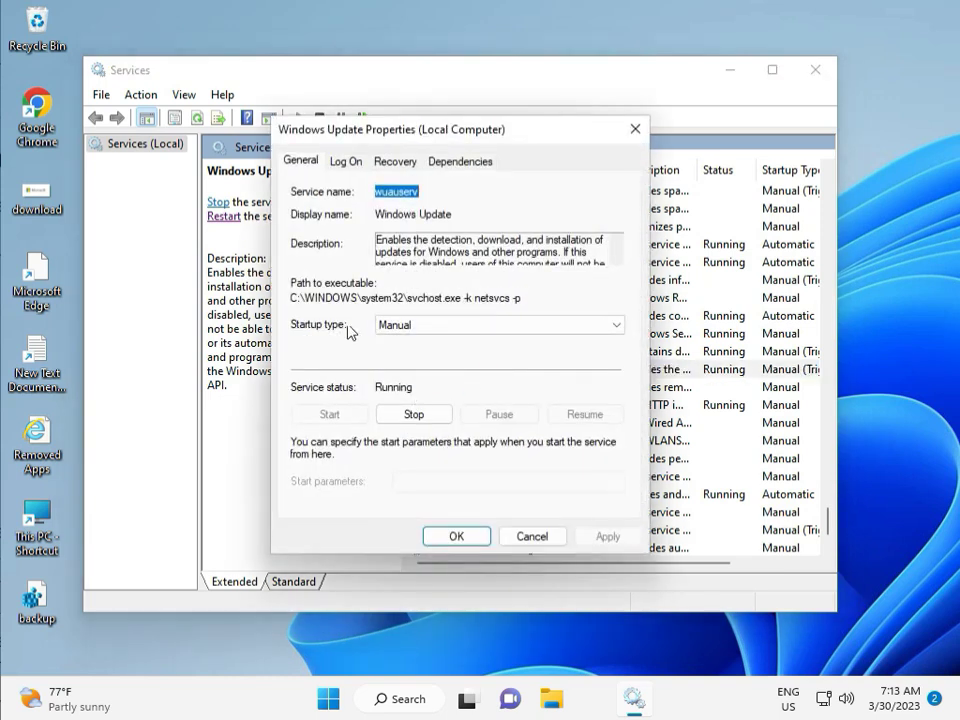
left_click(405, 325)
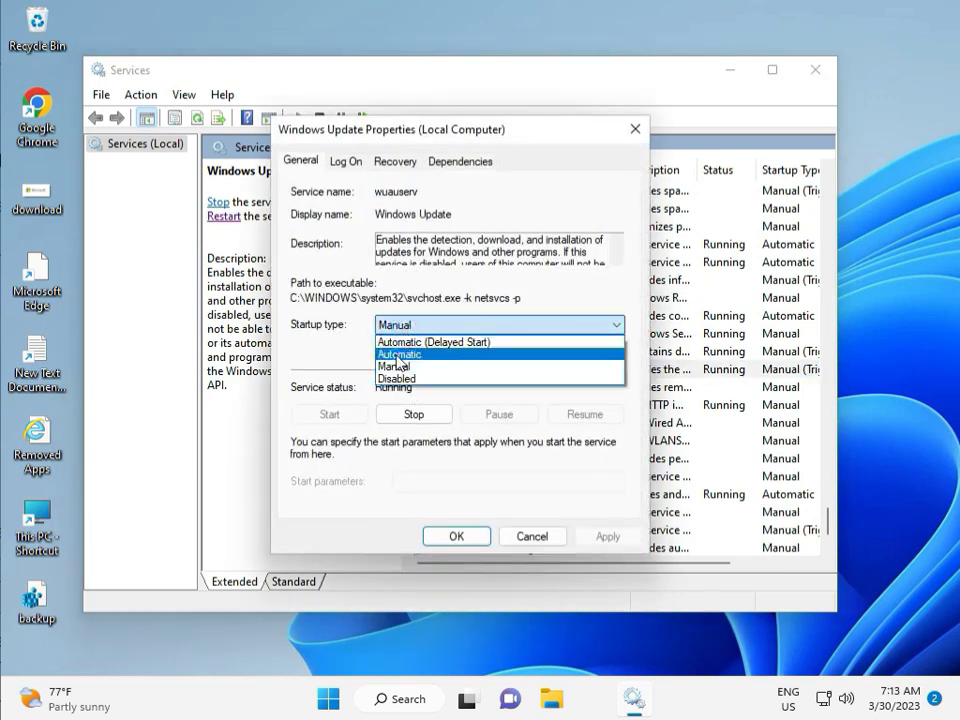
left_click(399, 355)
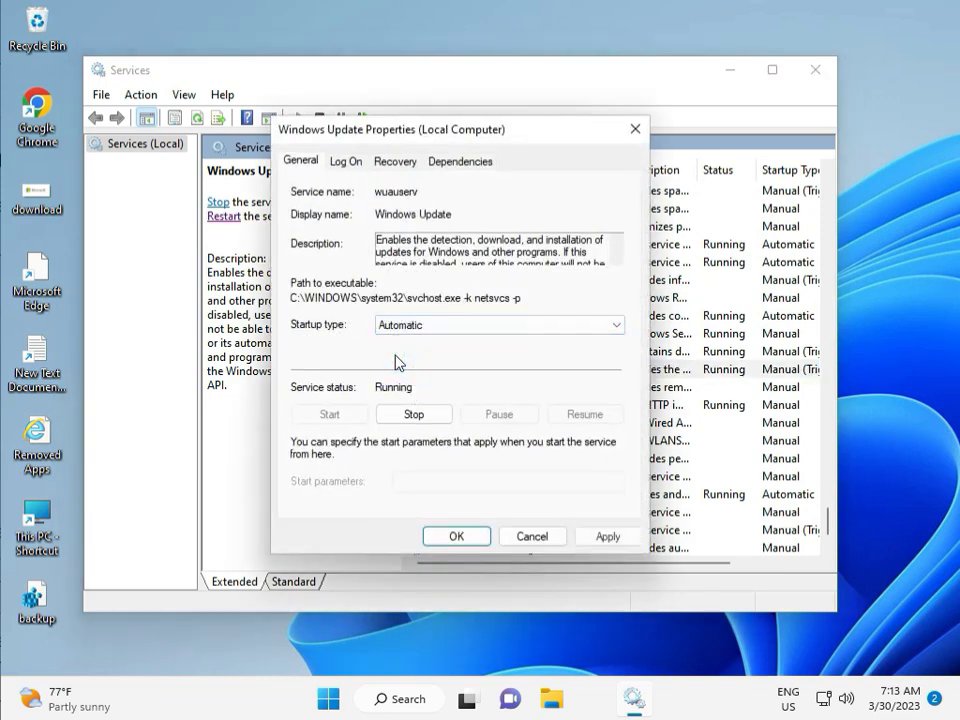
left_click(609, 537)
left_click(455, 536)
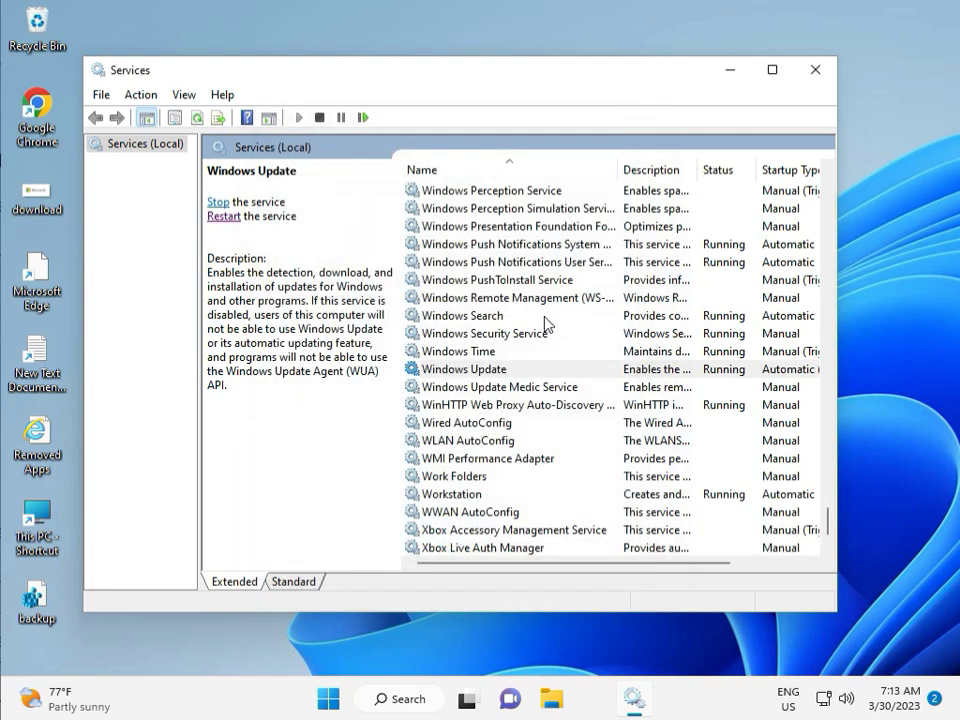
left_click(815, 70)
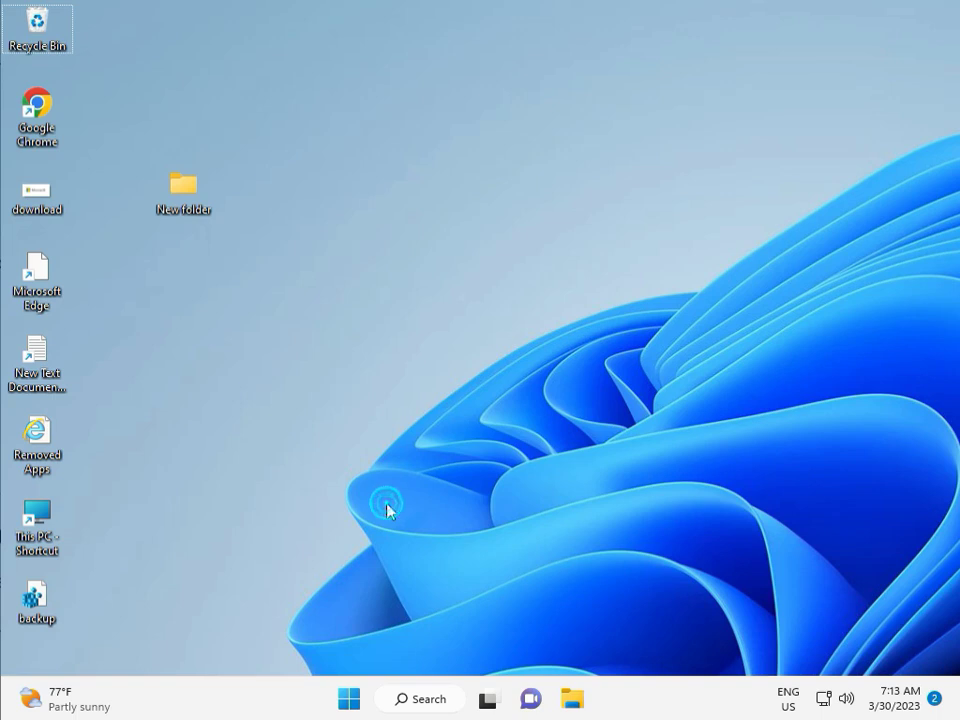
Launch regedit from the Run box and approve the administrator prompt.
key("super+r")
type("r")
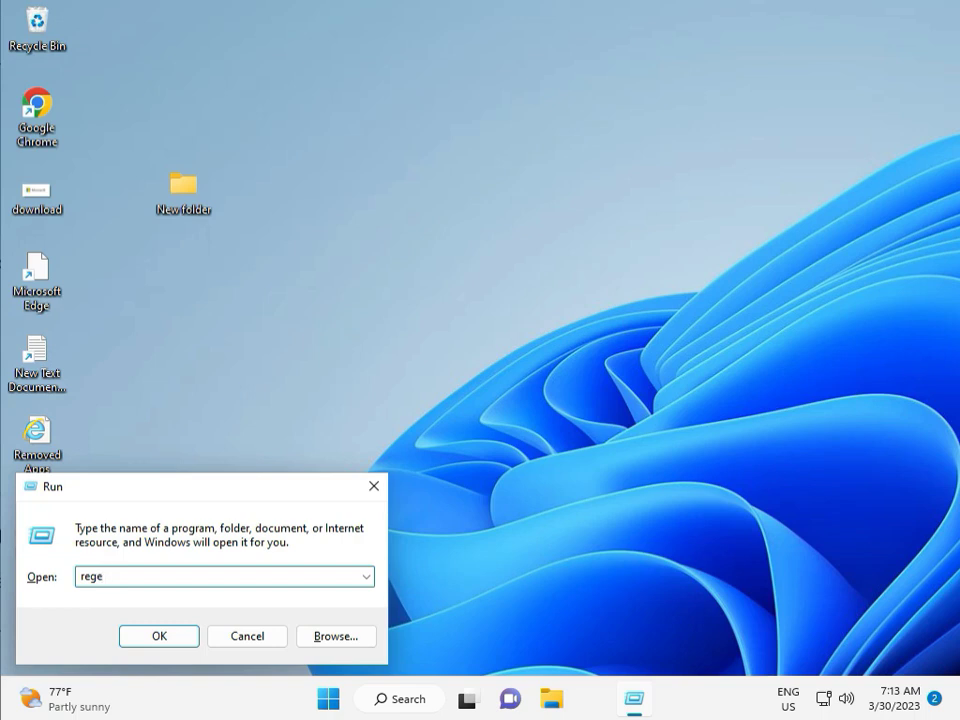
type("egedit")
key("Return")
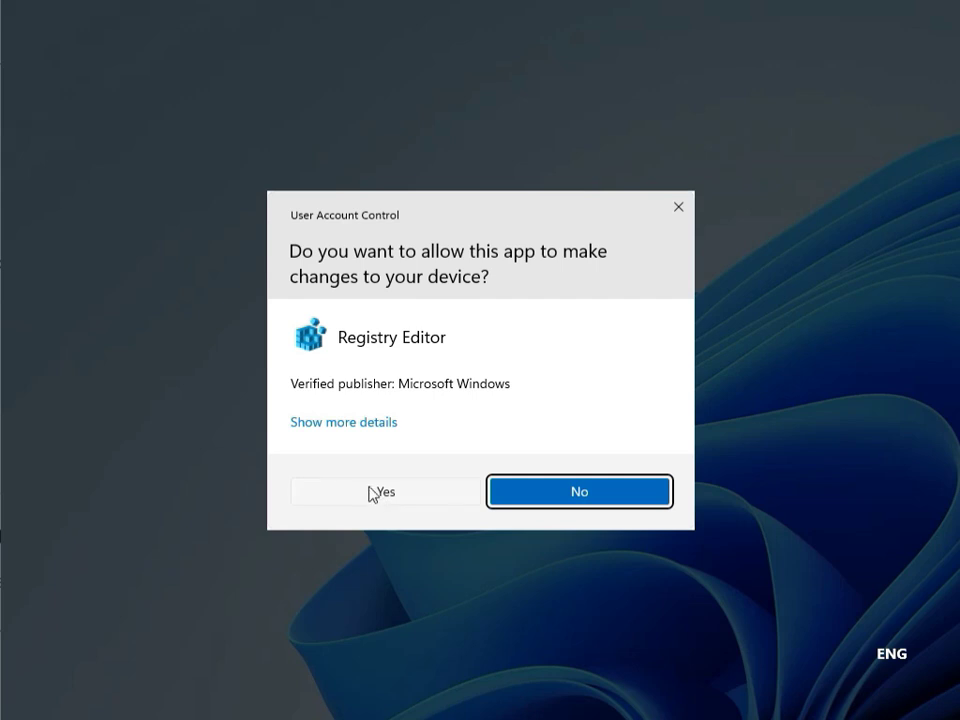
left_click(375, 492)
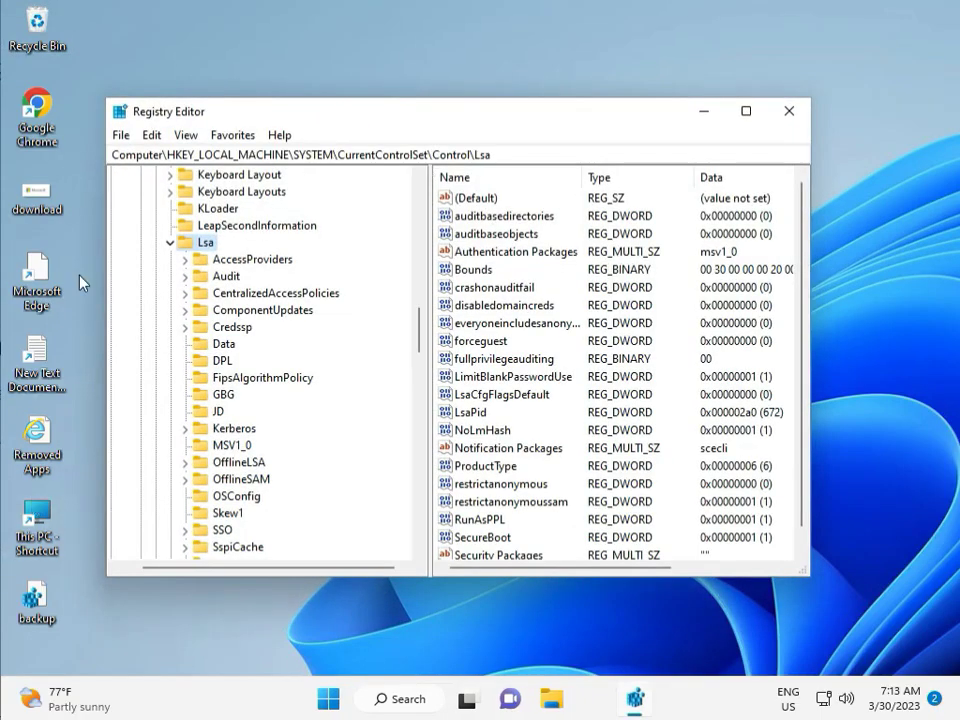
Collapse the open keys and expand HKEY_LOCAL_MACHINE\SOFTWARE\Policies\Microsoft\Windows.
left_click(170, 242)
scroll(172, 276, "up", 20)
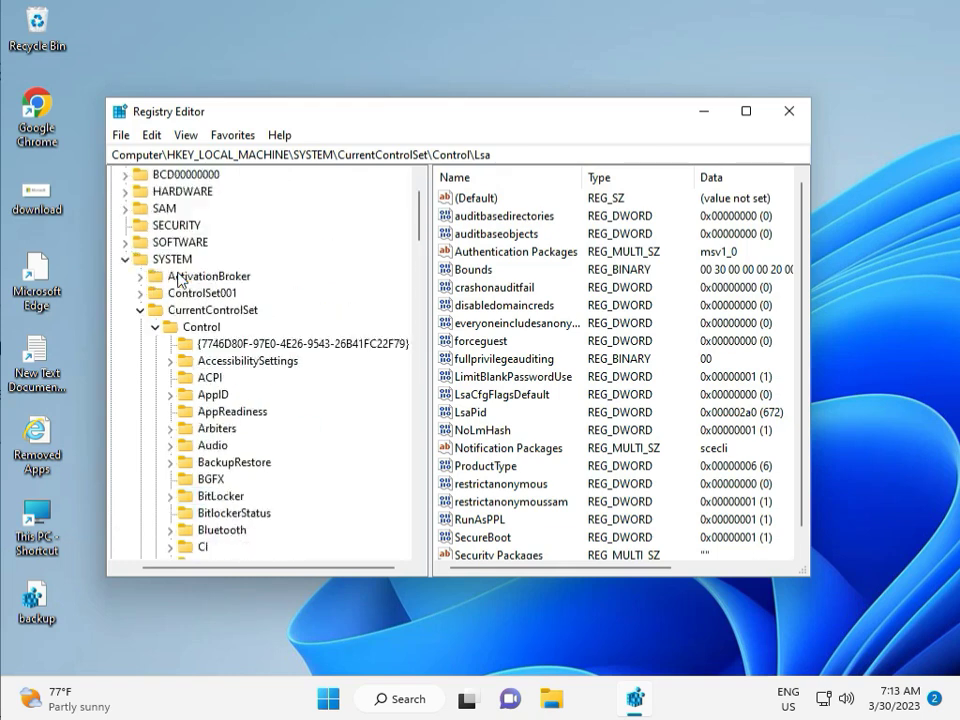
left_click(124, 327)
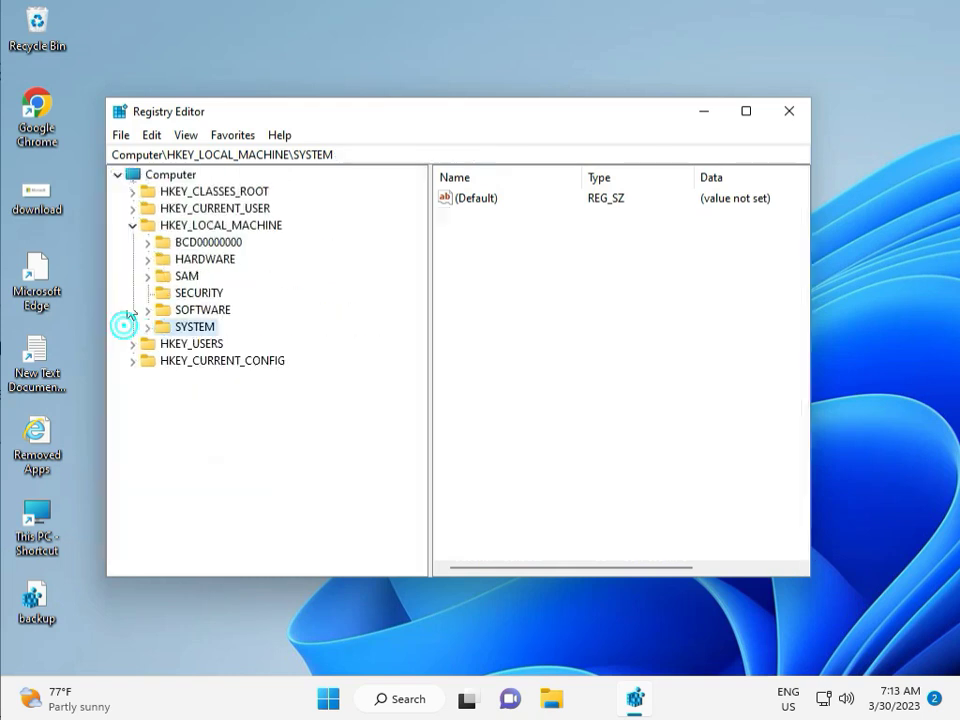
left_click(134, 226)
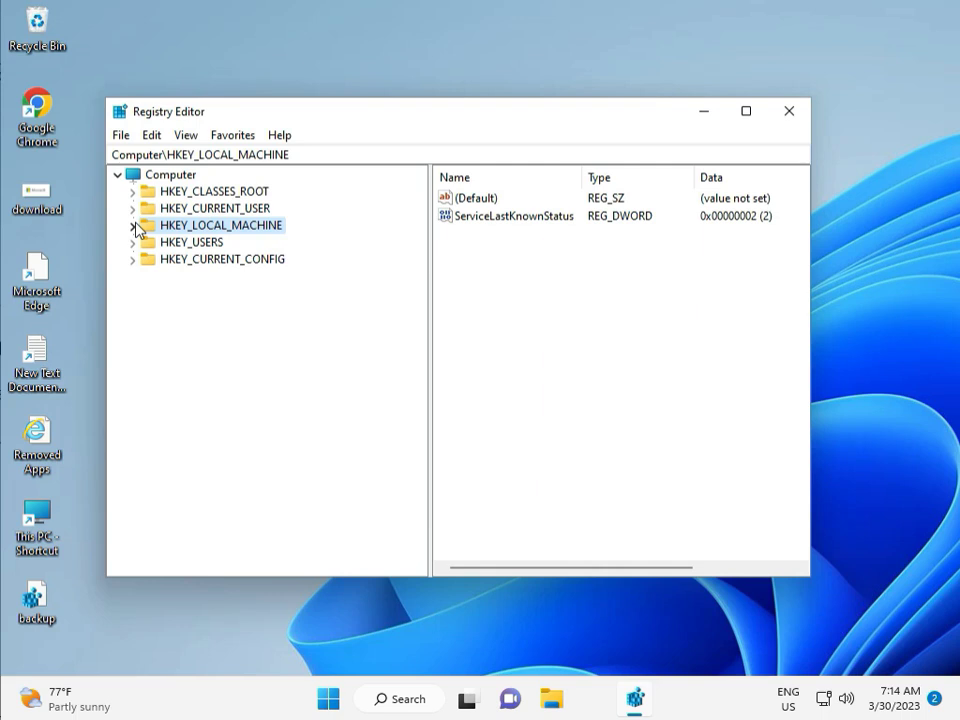
left_click(134, 226)
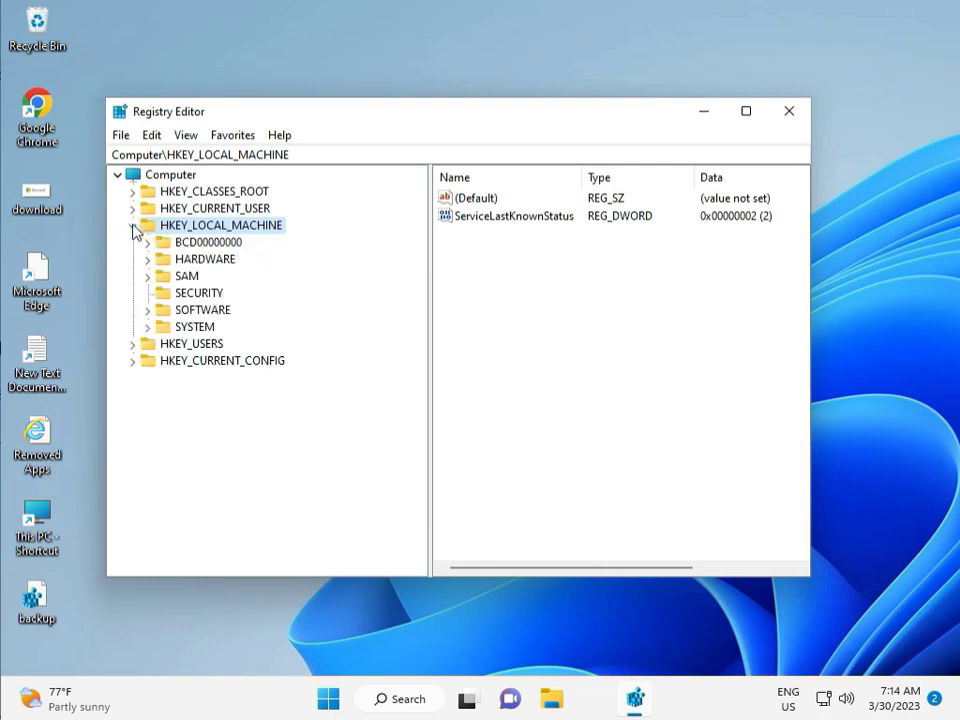
left_click(148, 311)
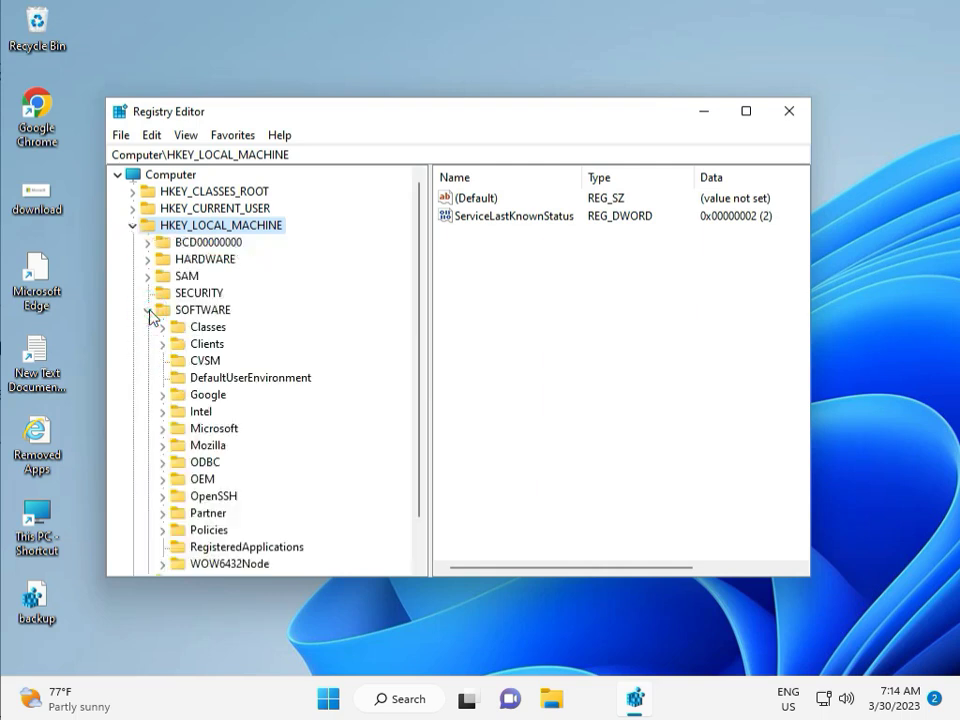
scroll(195, 395, "down", 1)
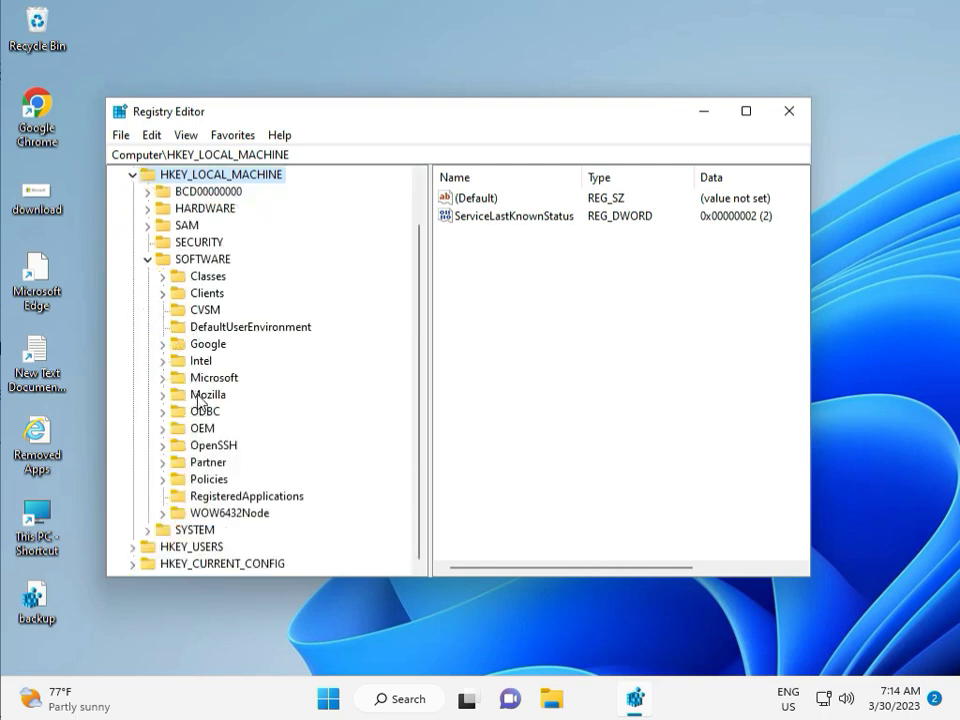
left_click(163, 479)
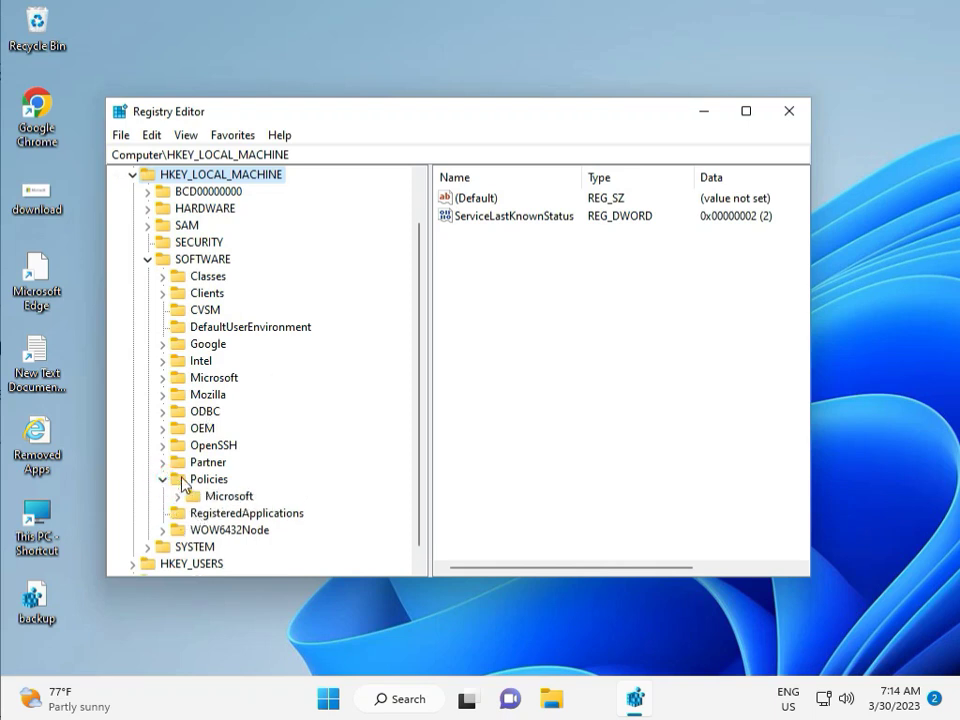
left_click(179, 496)
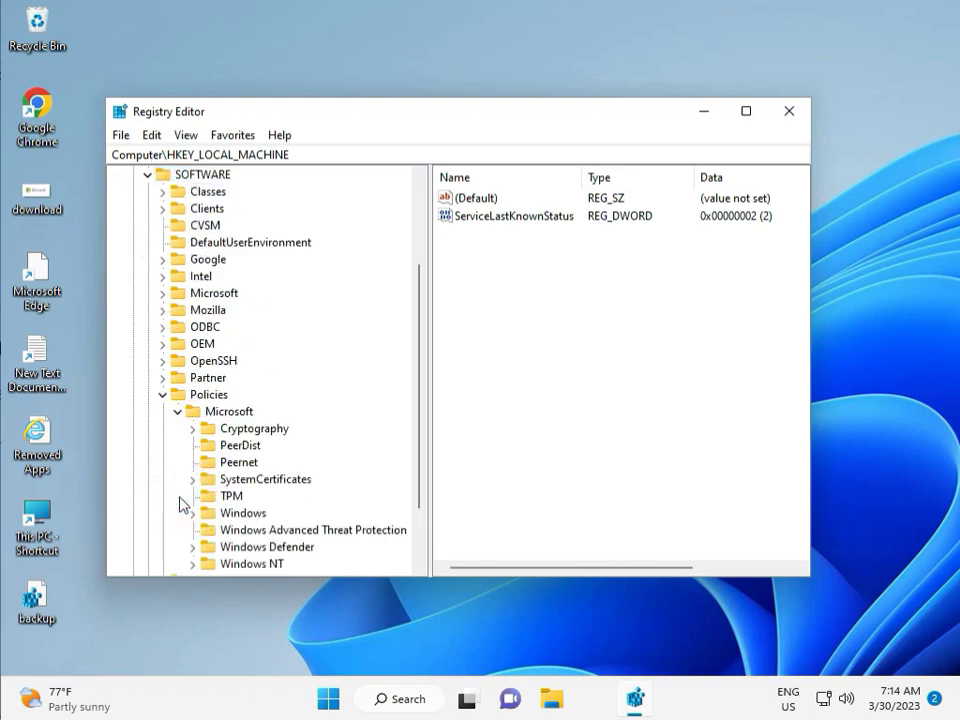
scroll(208, 493, "down", 2)
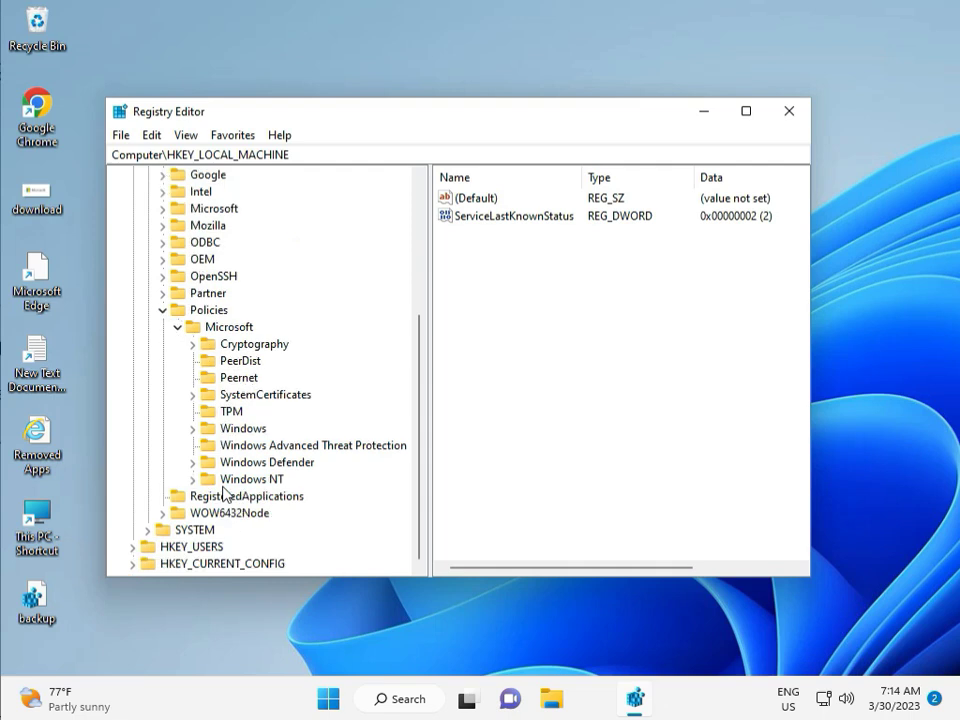
left_click(194, 429)
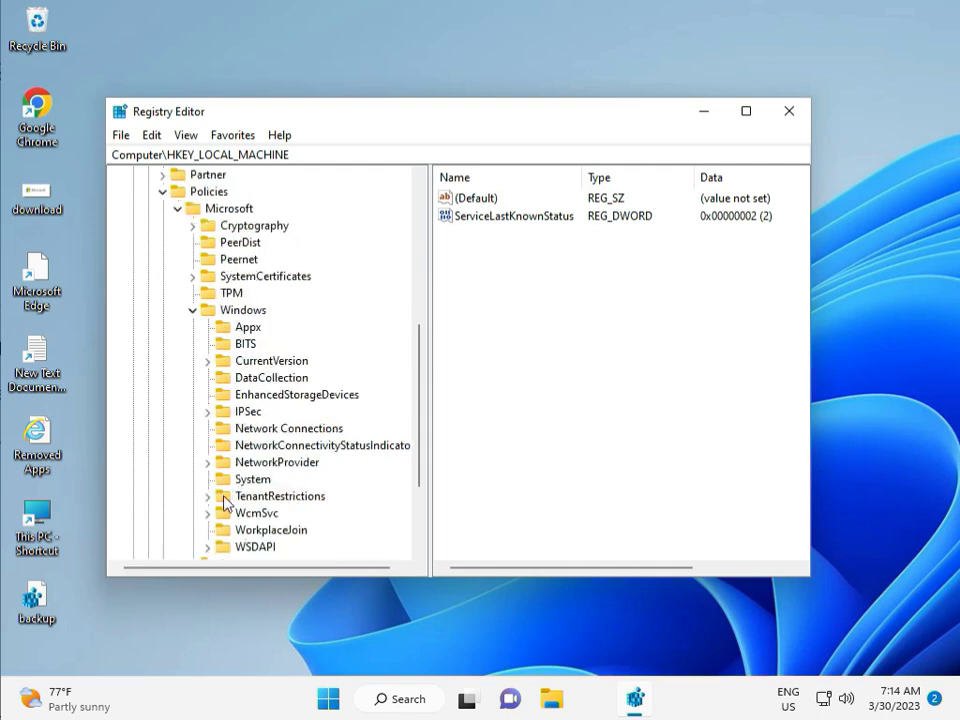
scroll(226, 538, "down", 1)
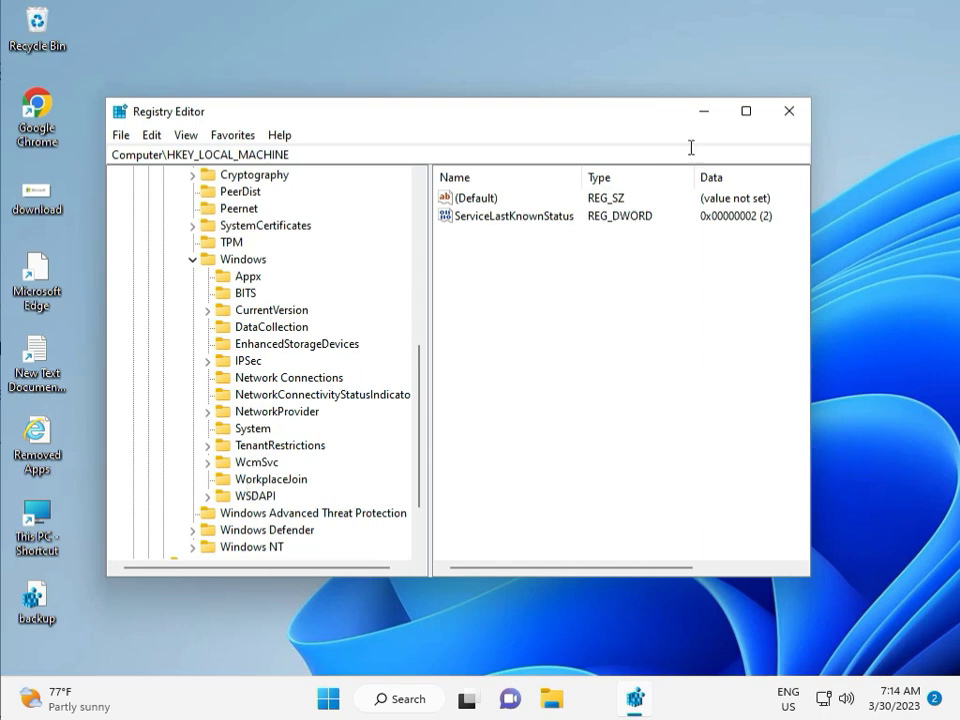
Close Registry Editor and start Command Prompt (cmd) as administrator, approving UAC.
left_click(790, 111)
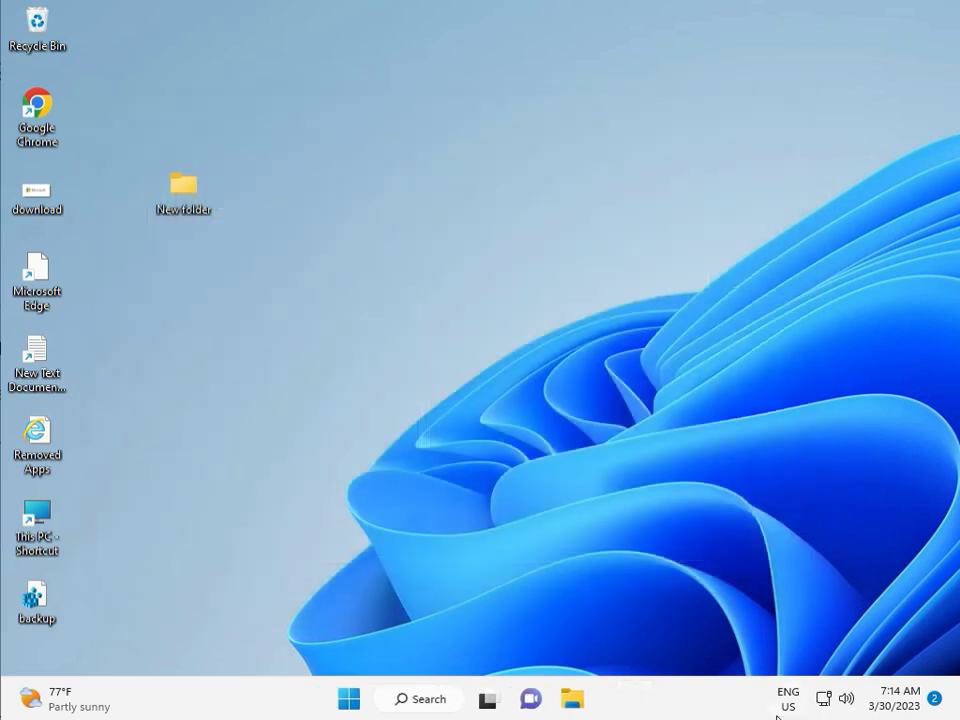
left_click(296, 450)
key("super")
type("cmd")
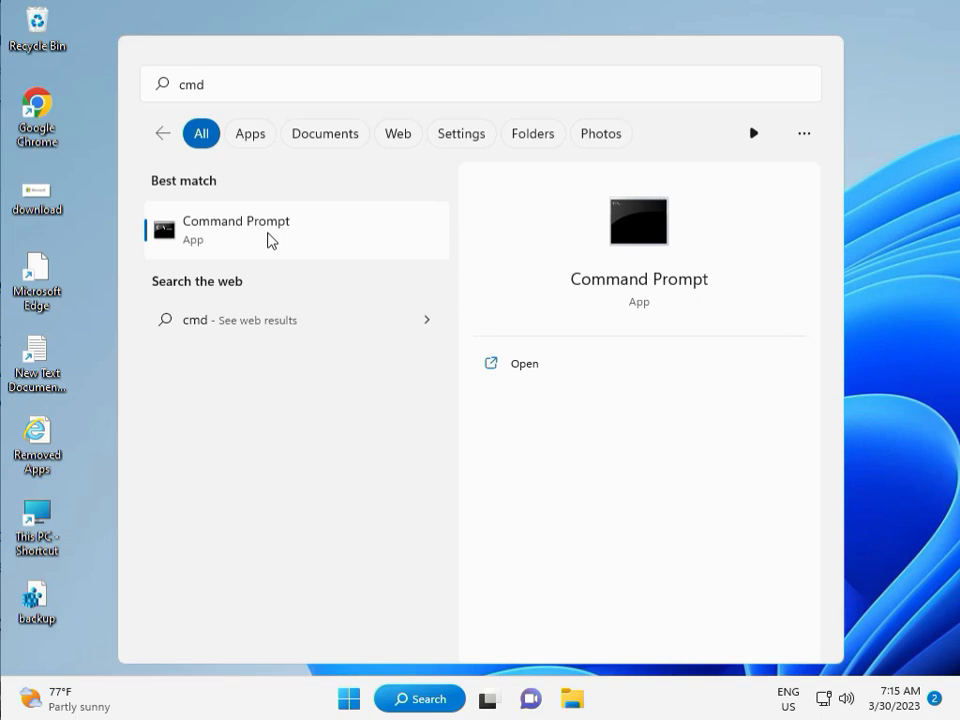
left_click(511, 393)
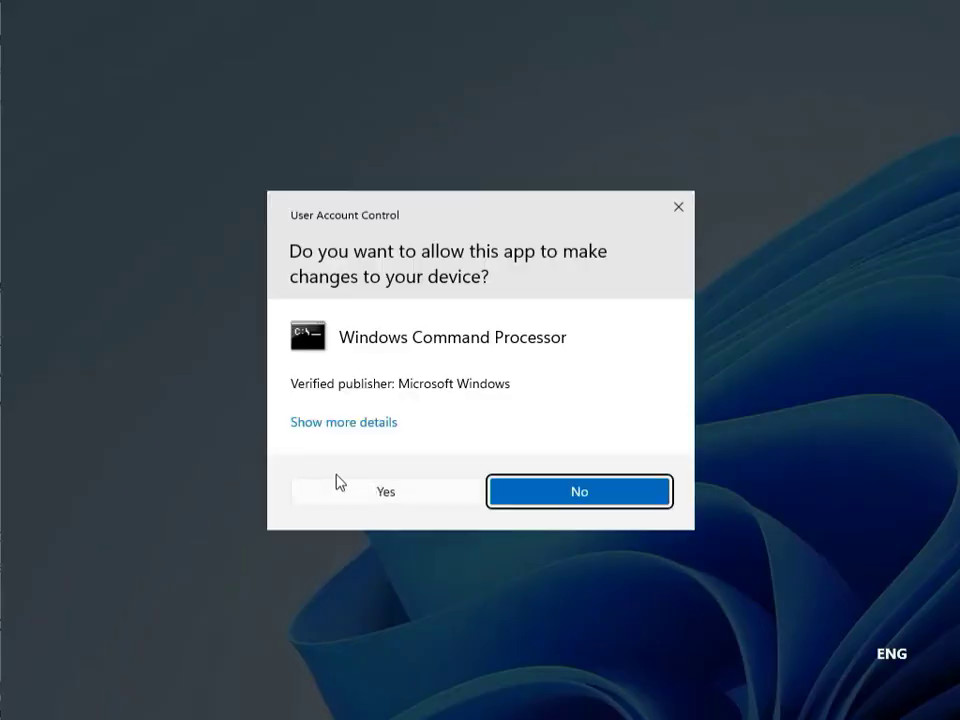
left_click(354, 489)
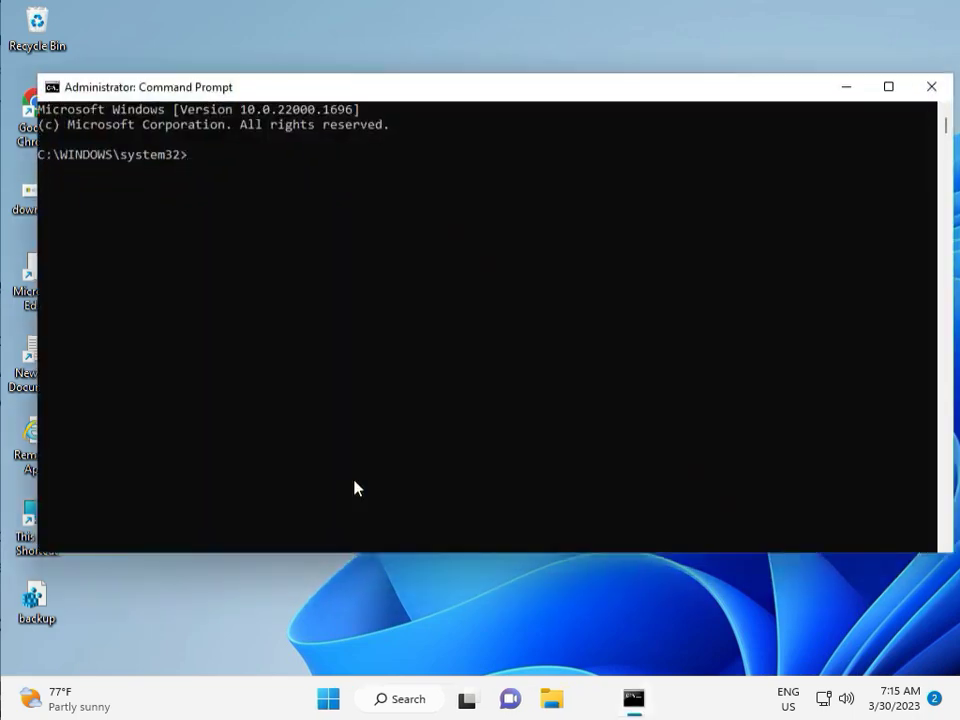
Run chkdsk /f /r, answer y to schedule it at next restart, then close Command Prompt.
type("chkdsk /f /r")
key("Return")
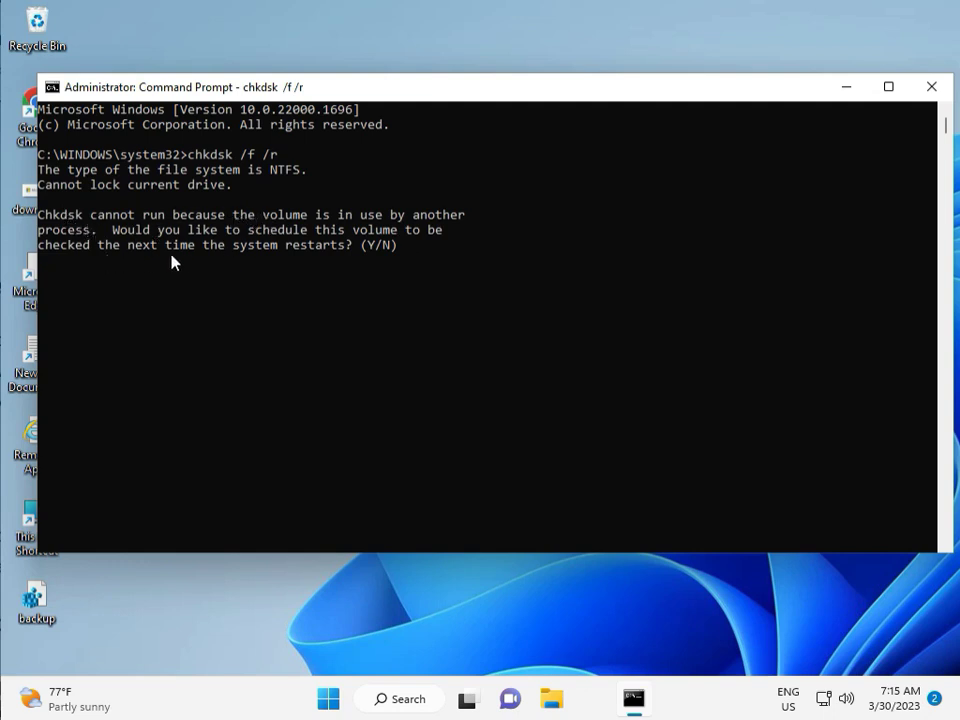
type("y")
key("Return")
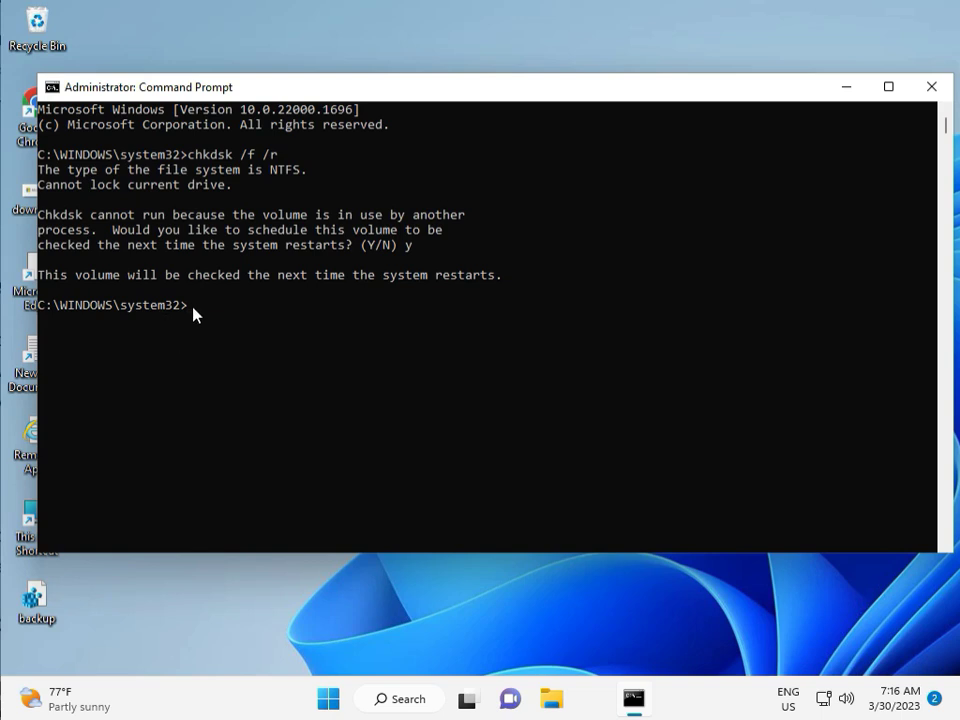
left_click(931, 88)
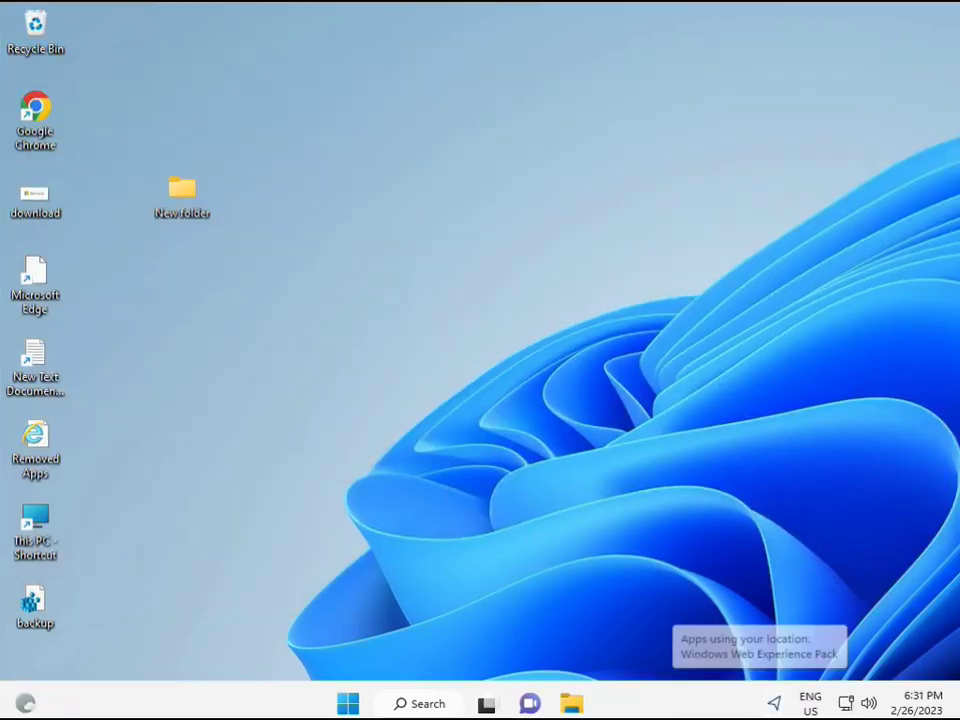
Search cmd in Start and launch Command Prompt as administrator with Ctrl+Shift+Enter, approving UAC.
key("super")
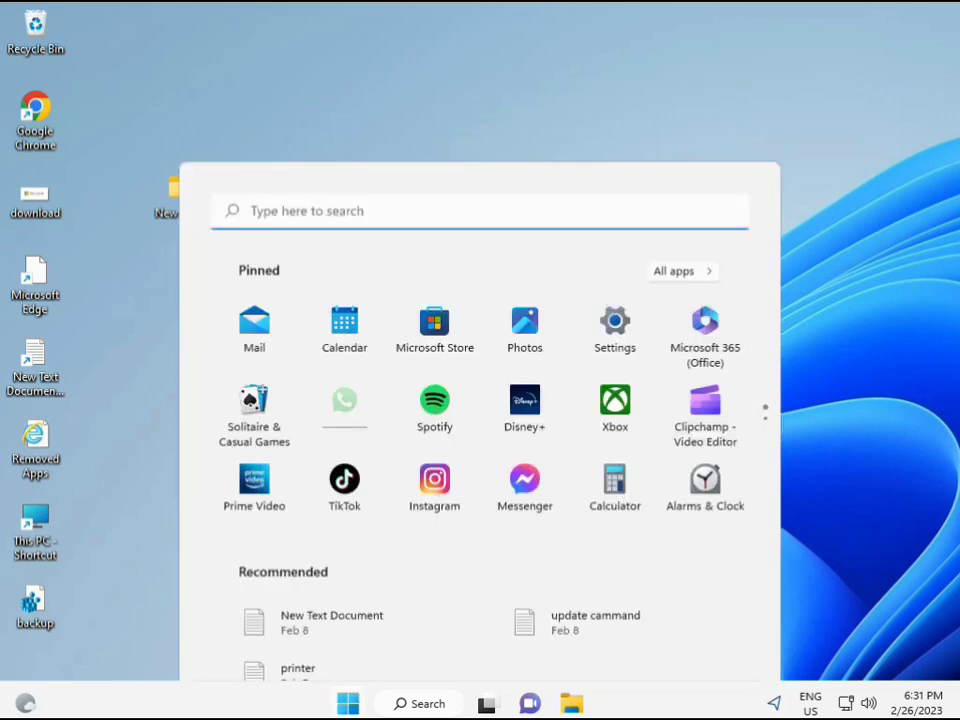
left_click(392, 706)
type("cmd")
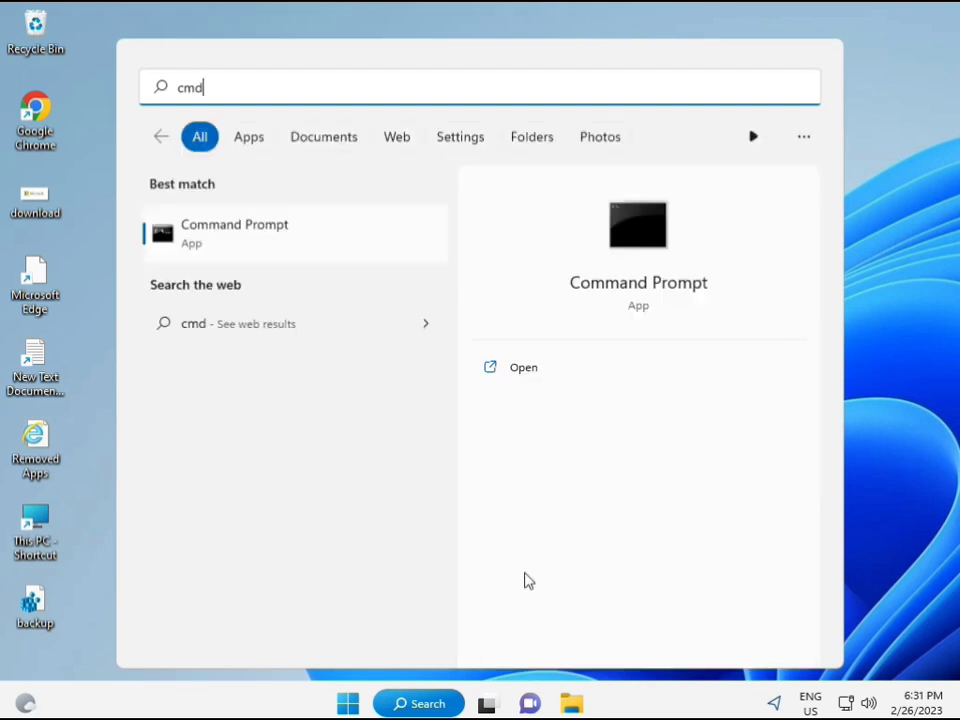
left_click(212, 234)
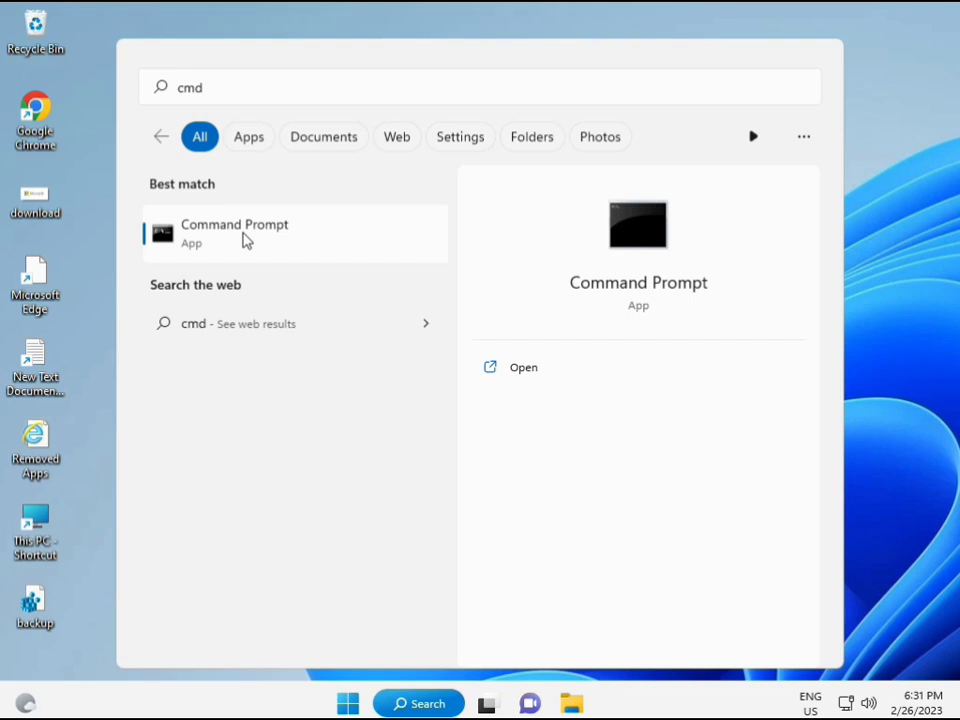
right_click(249, 240)
key("Escape")
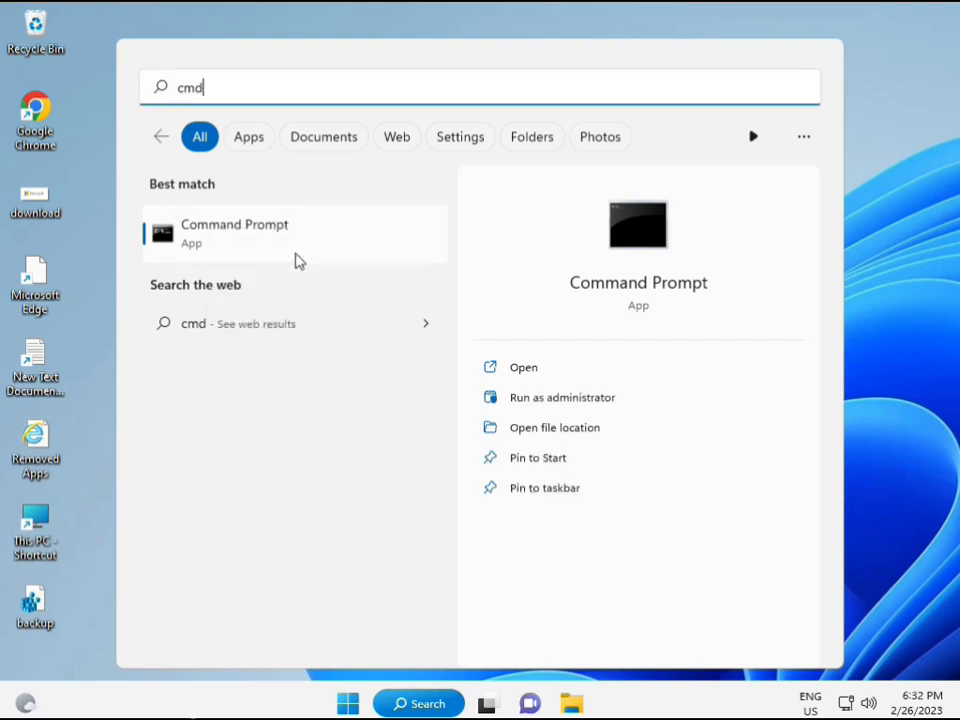
key("ctrl+shift+Return")
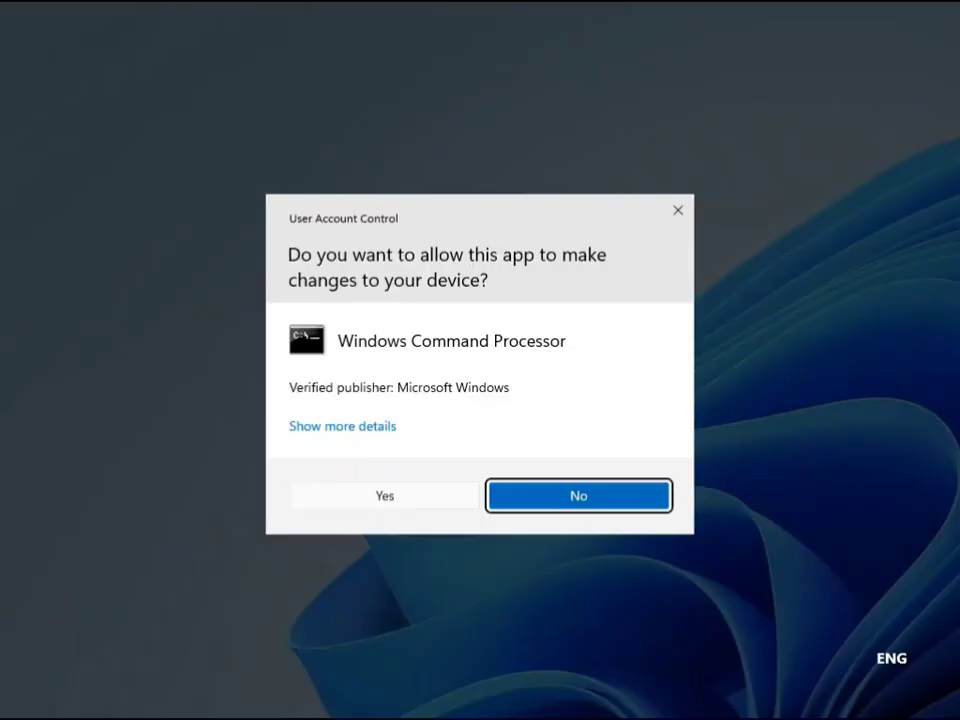
left_click(390, 495)
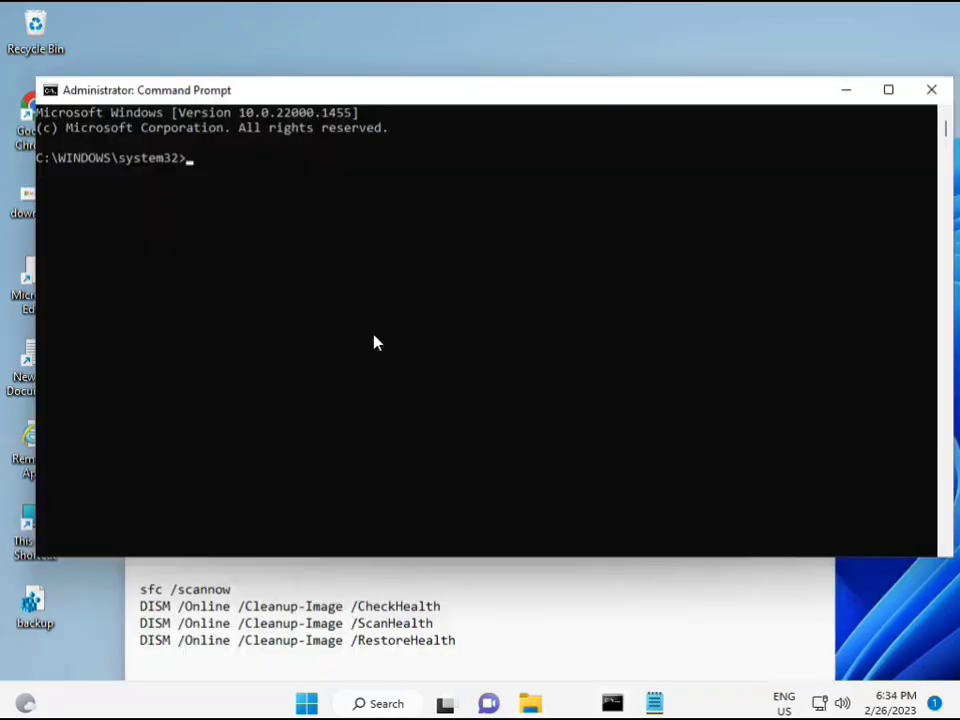
Run sfc /scannow in the Command Prompt and let it verify to 100%.
left_click(191, 160)
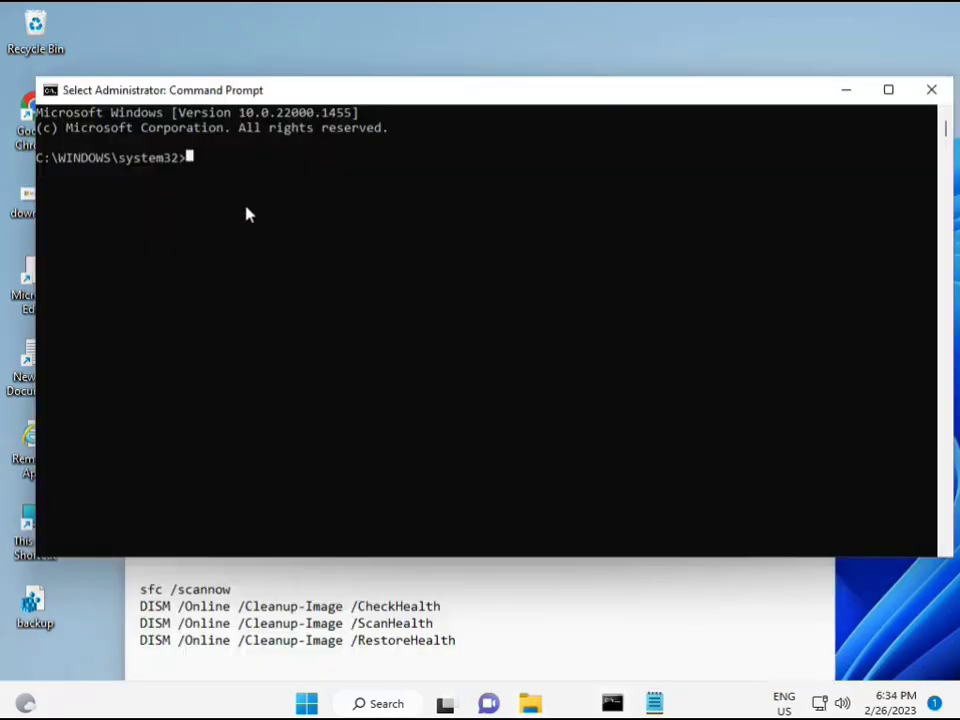
type("sca")
key("BackSpace")
key("BackSpace")
key("BackSpace")
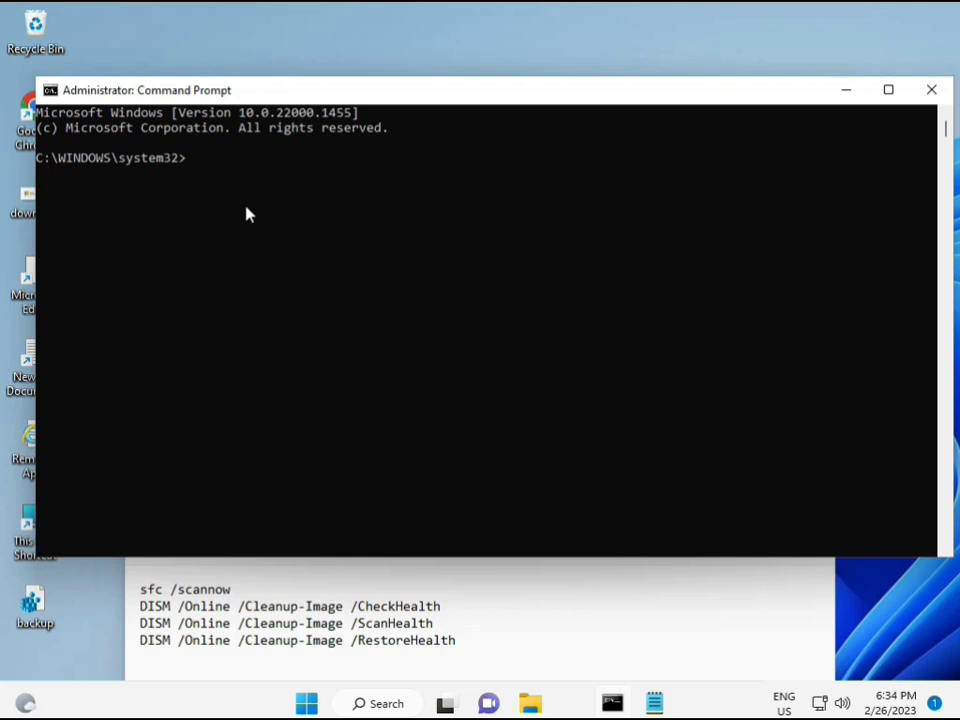
type("sfc /scannow")
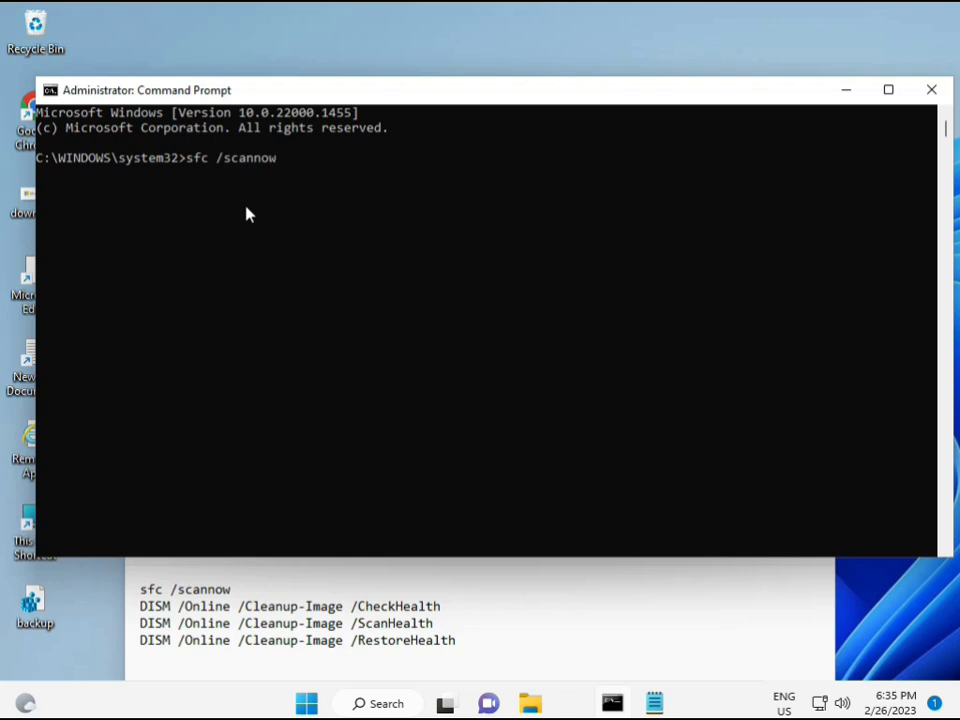
key("Return")
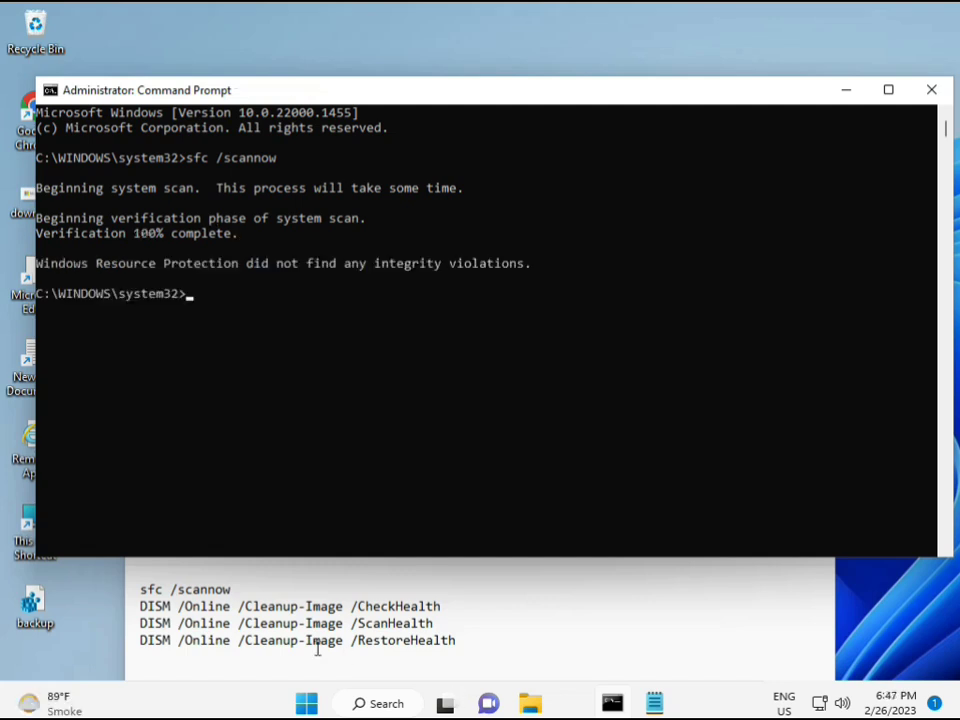
Copy the DISM /Online /Cleanup-Image /CheckHealth line from the Notepad notes.
left_click(145, 604)
left_click_drag(143, 606, 450, 606)
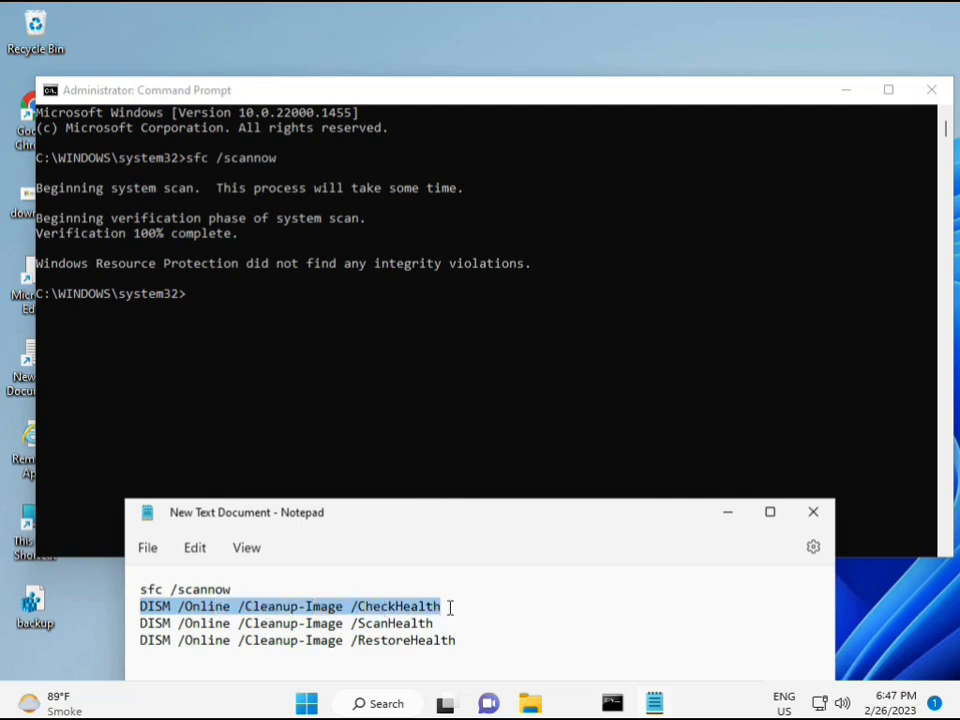
right_click(256, 608)
left_click(301, 315)
Paste the CheckHealth command into Command Prompt via Edit > Paste and run it.
left_click(194, 301)
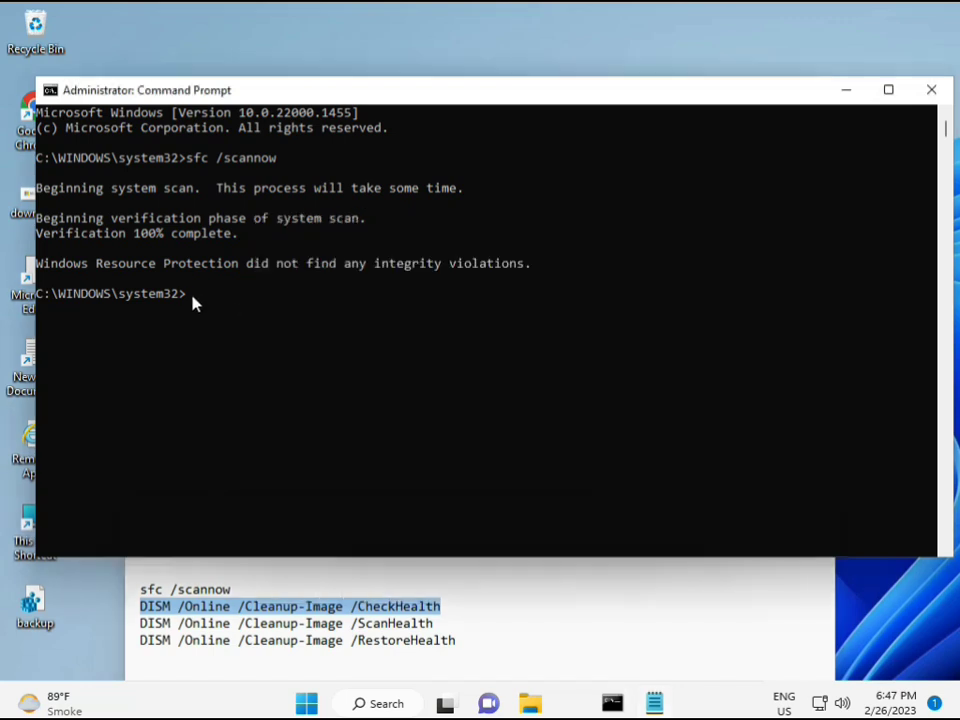
right_click(76, 93)
mouse_move(161, 233)
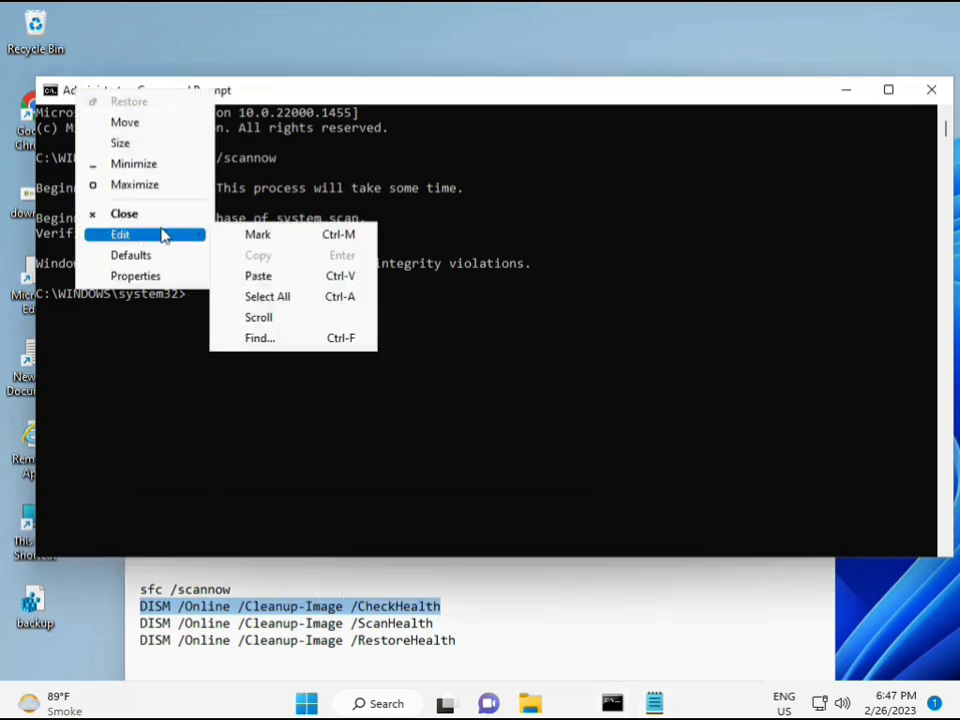
left_click(257, 275)
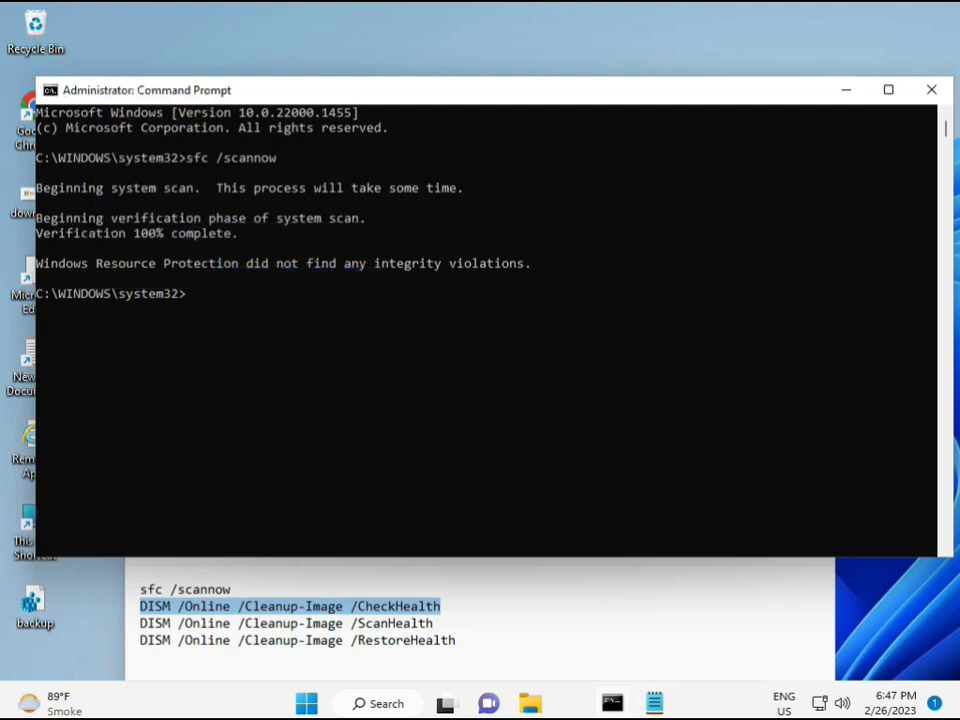
mouse_move(654, 703)
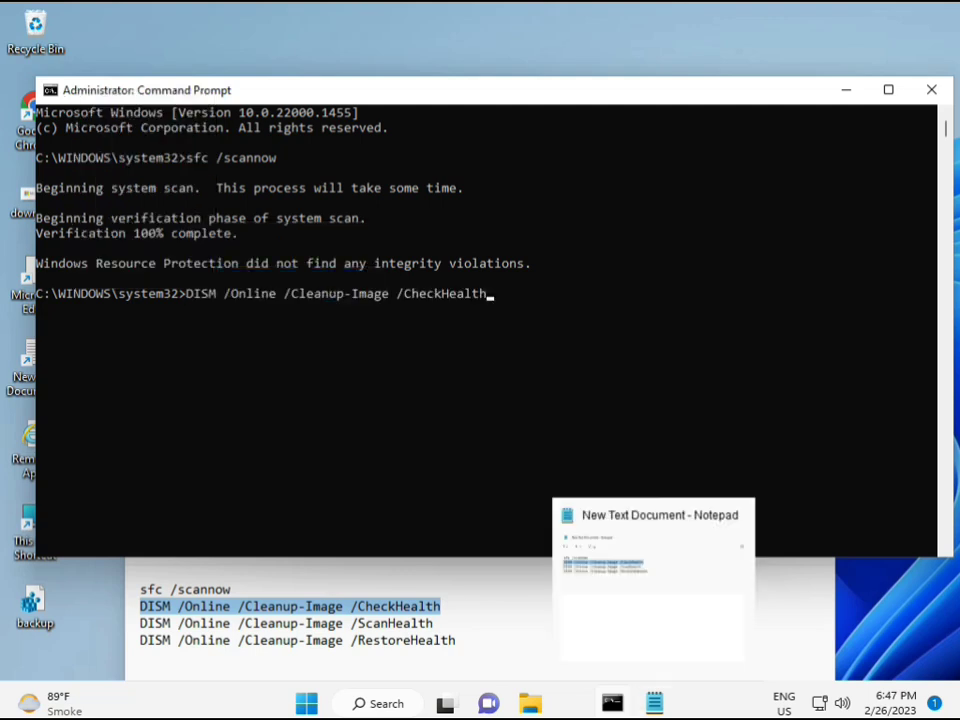
left_click(190, 300)
right_click(198, 316)
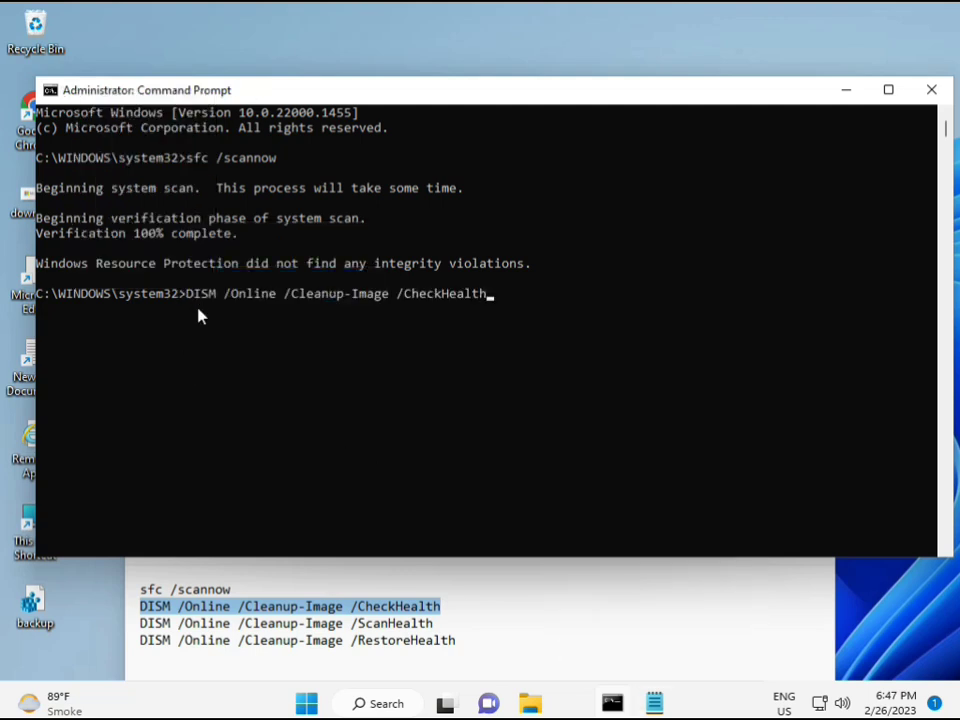
key("Return")
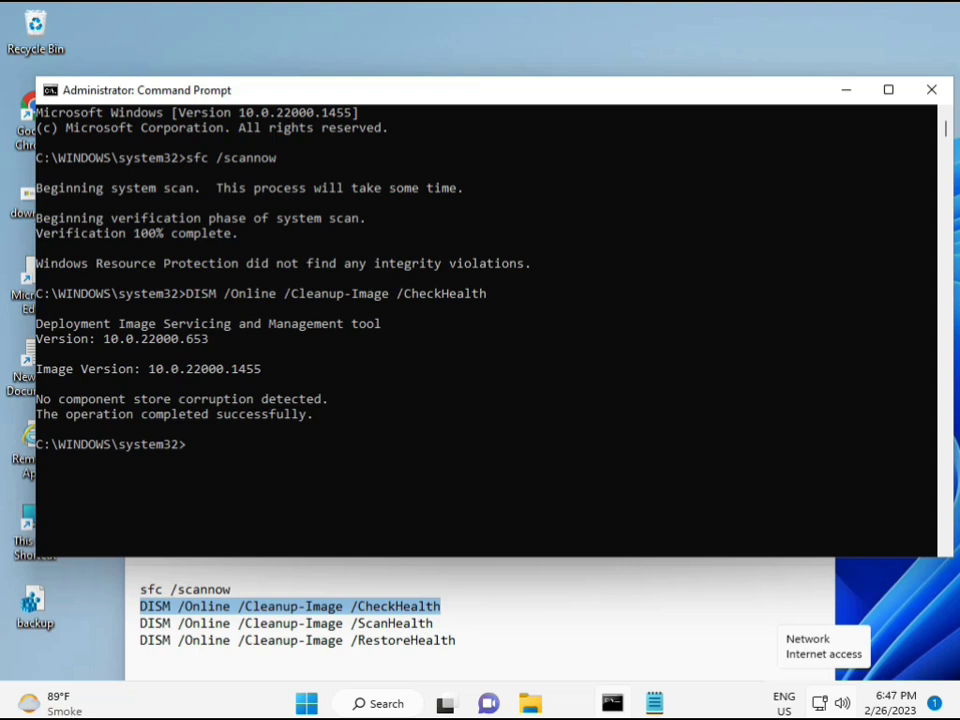
Copy the DISM /Online /Cleanup-Image /ScanHealth line from the Notepad notes.
left_click(143, 626)
left_click(455, 624, "shift")
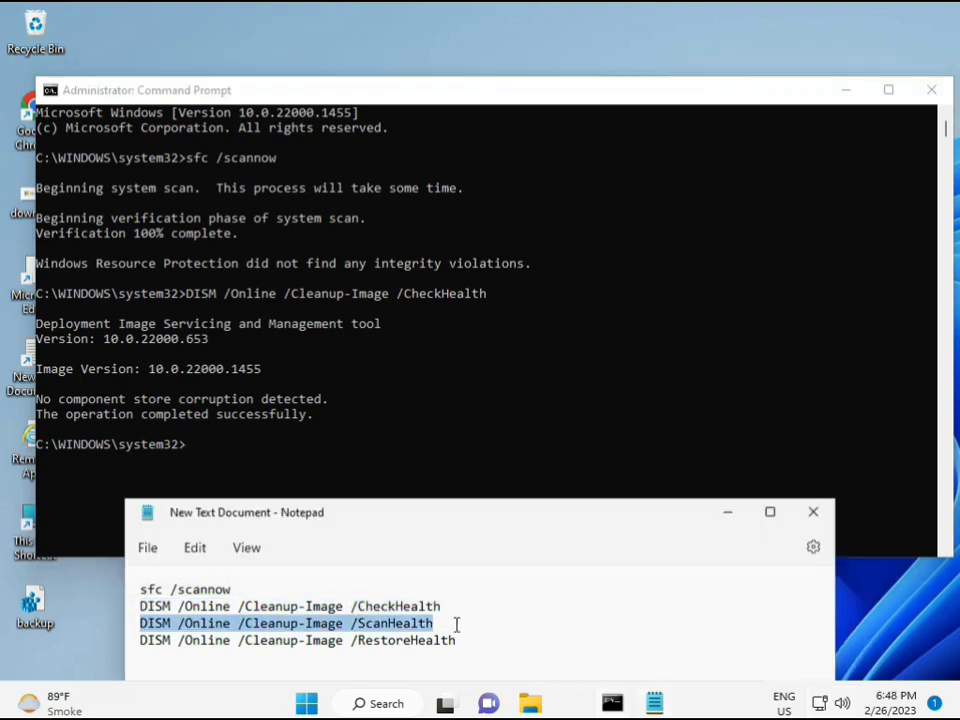
right_click(424, 624)
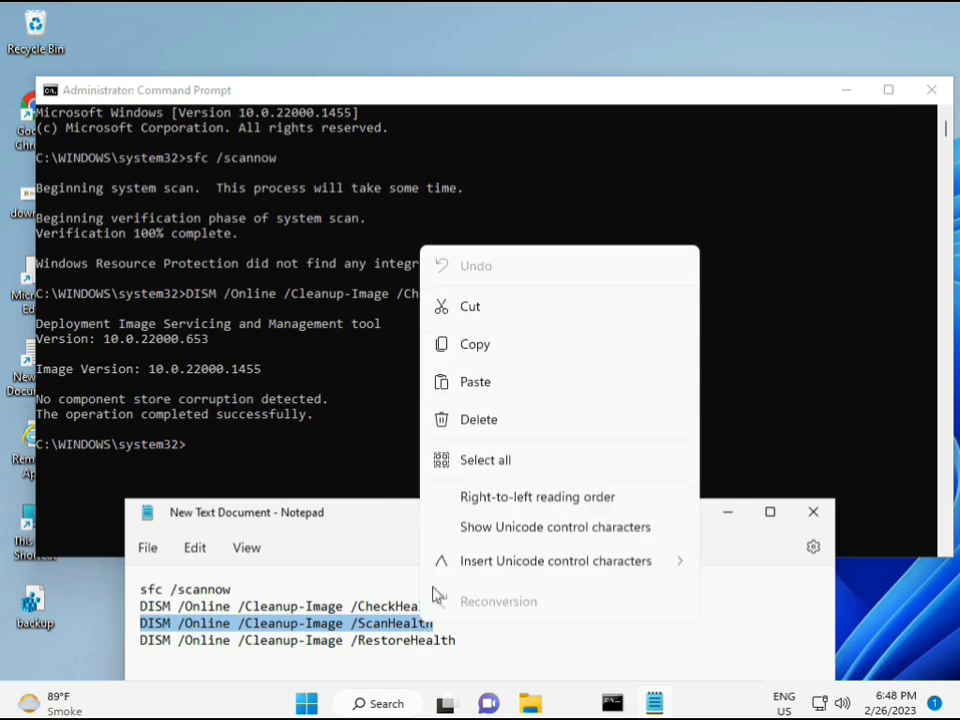
left_click(467, 359)
Paste the ScanHealth command into the console with a right-click and run it.
left_click(240, 460)
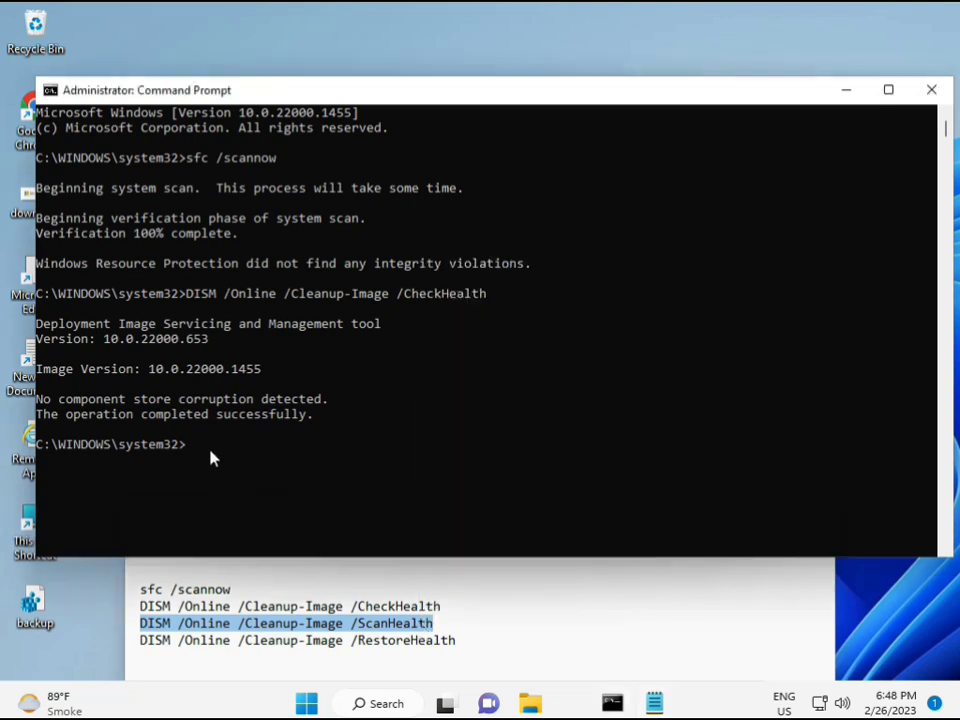
left_click(191, 447)
right_click(193, 452)
right_click(193, 452)
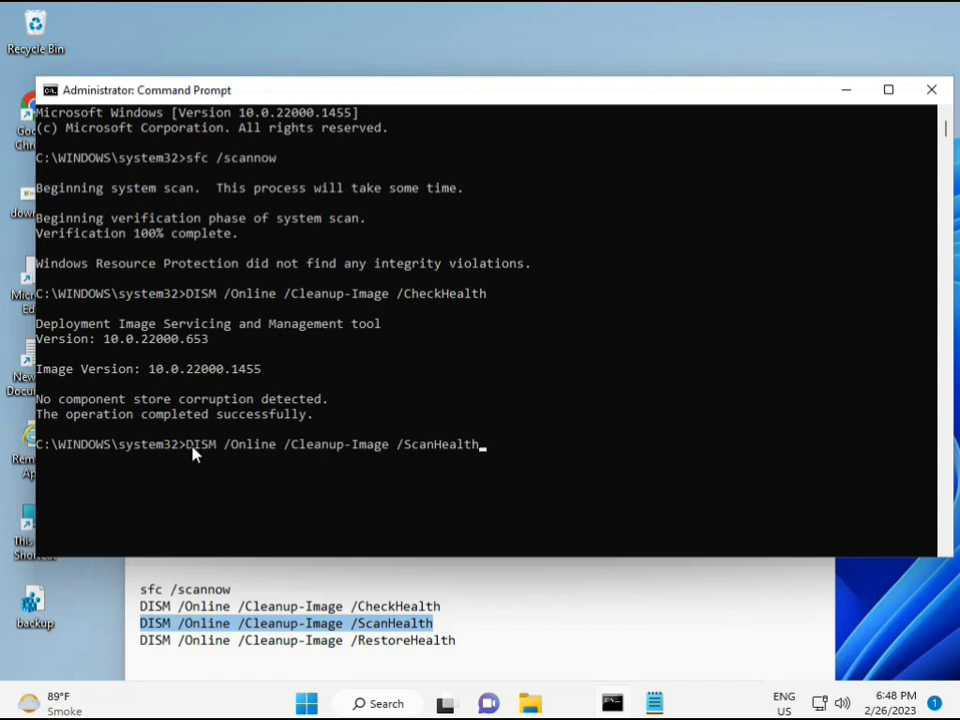
key("Return")
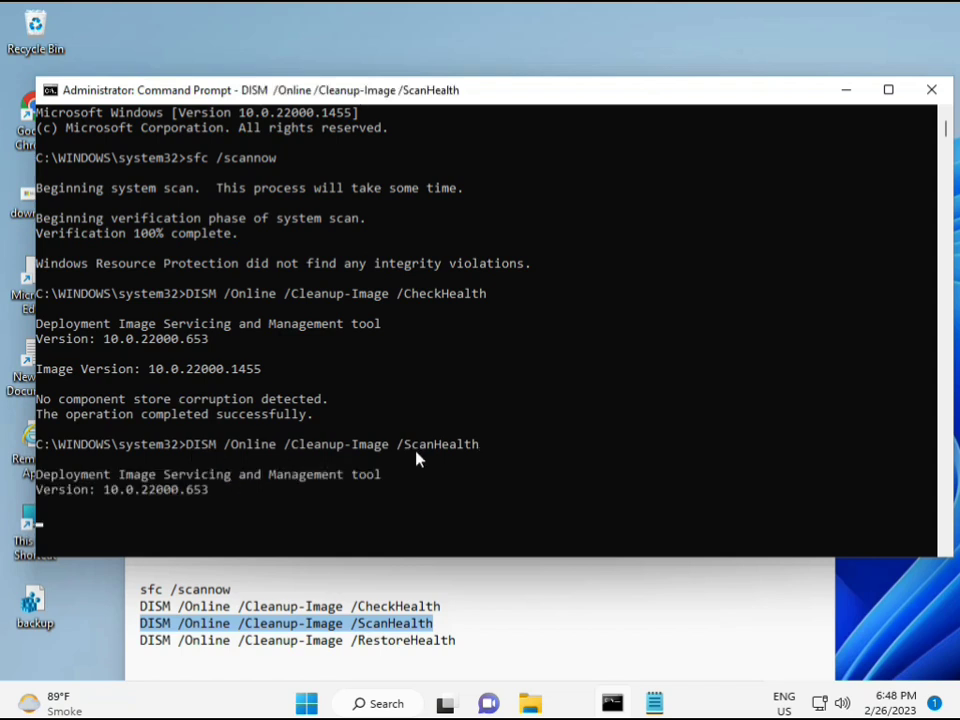